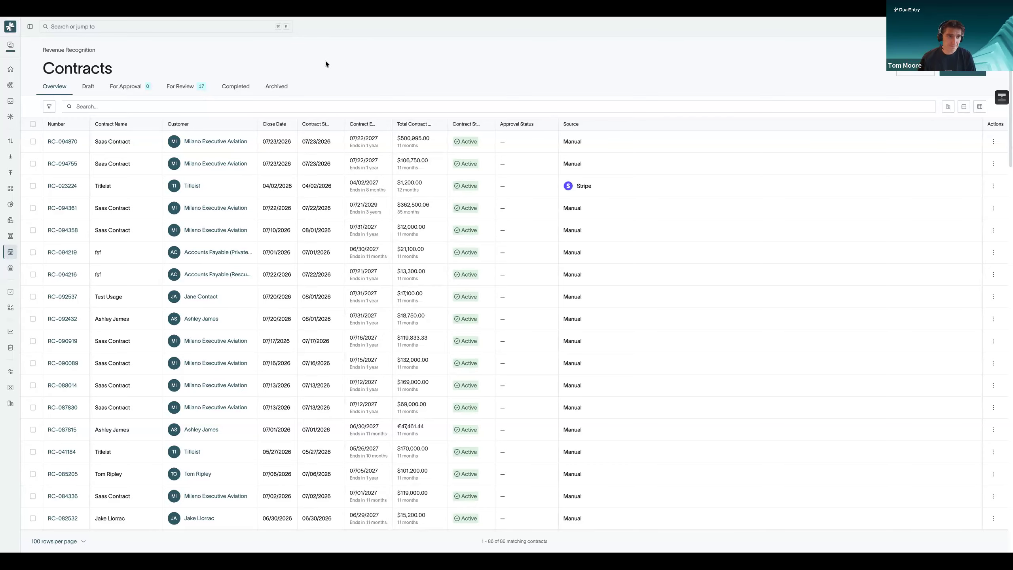
Step: Start a new contract prefilled from the Saas Contract template
click(967, 72)
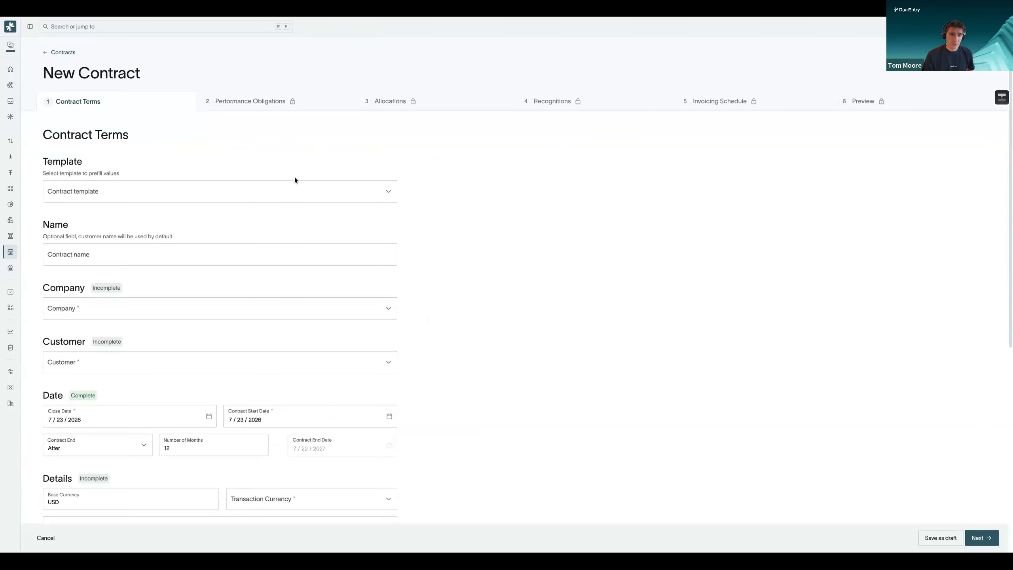
click(293, 188)
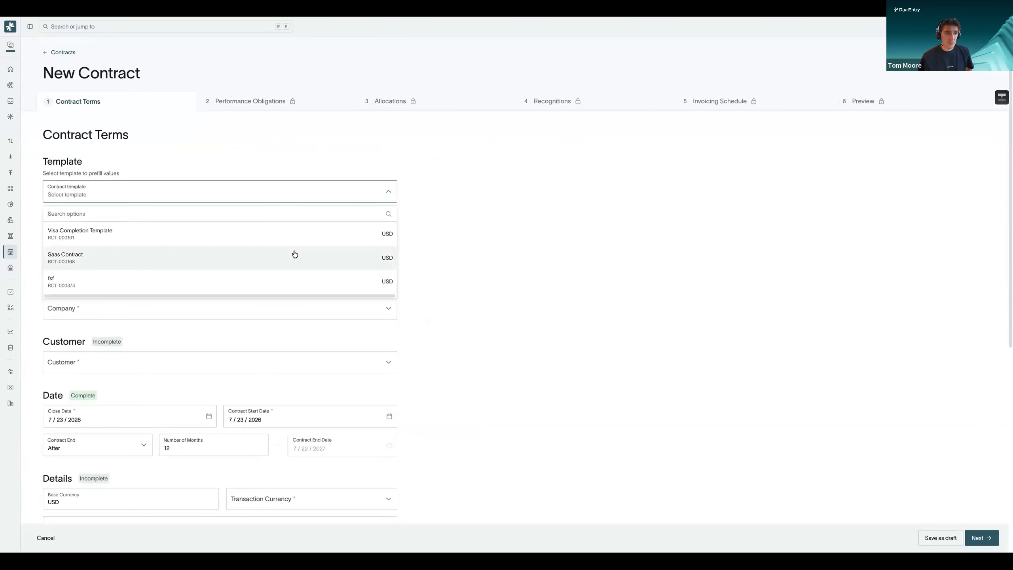
click(295, 255)
scroll(307, 159, down, 1)
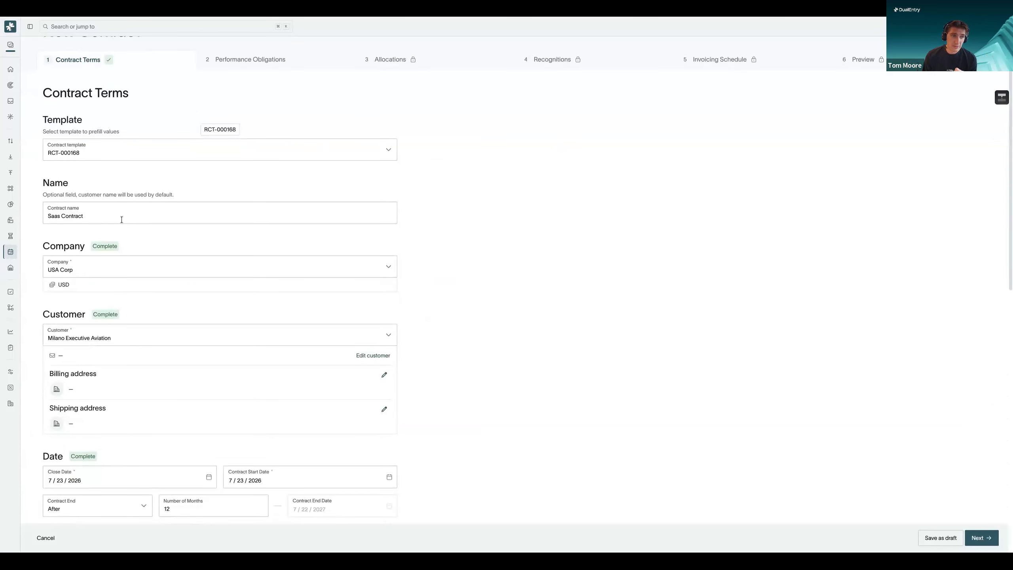
Step: Review the prefilled contract name, company, customer and dates, including the available contract end options
scroll(92, 207, down, 1)
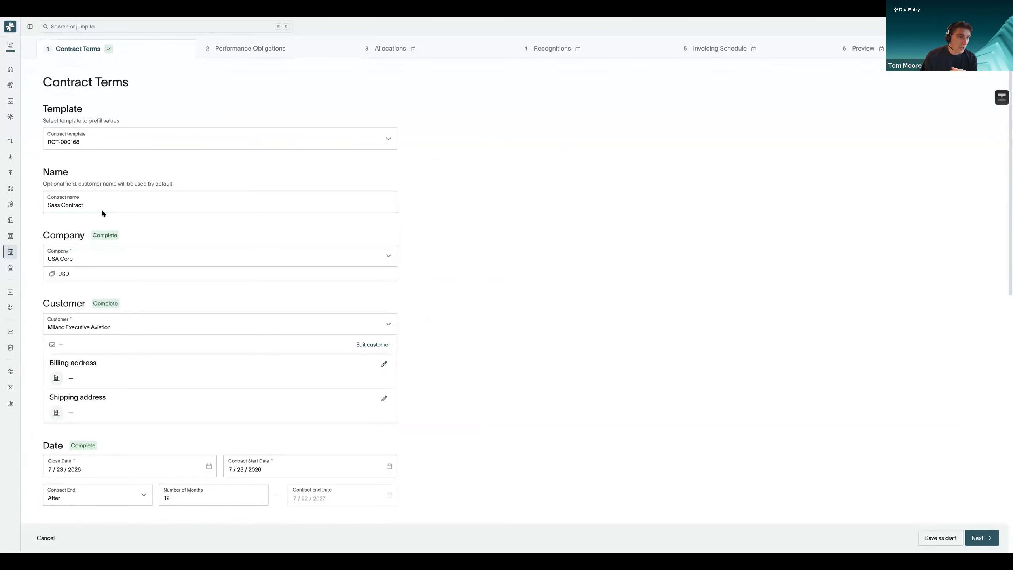
scroll(103, 222, down, 1)
click(125, 268)
click(125, 267)
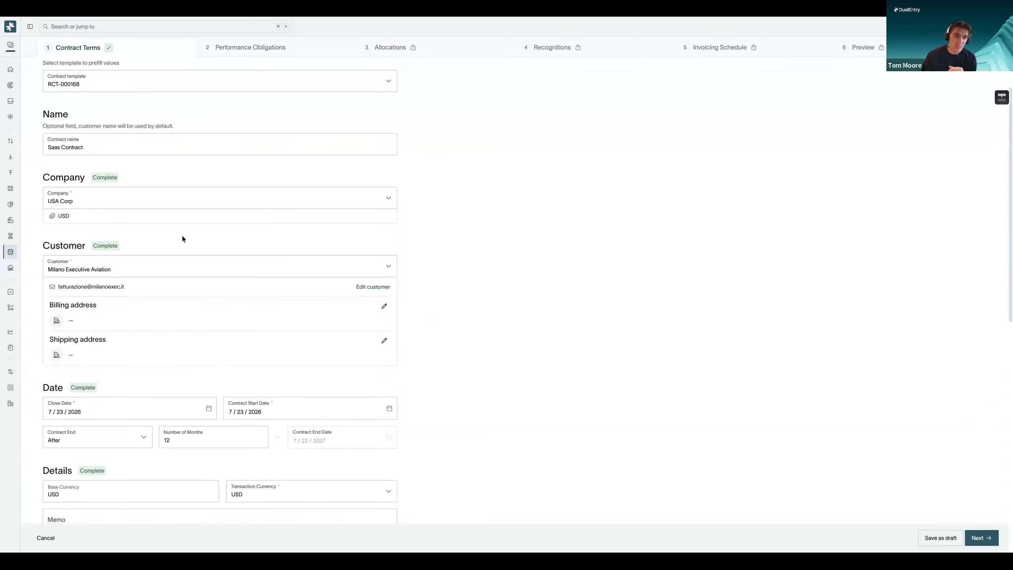
scroll(182, 236, down, 1)
scroll(185, 229, down, 2)
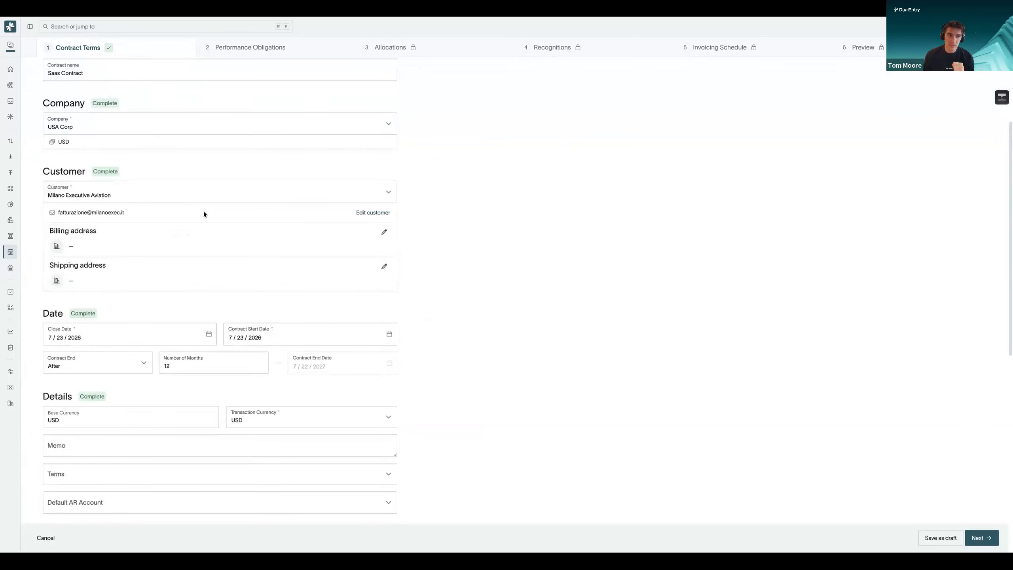
scroll(206, 212, down, 1)
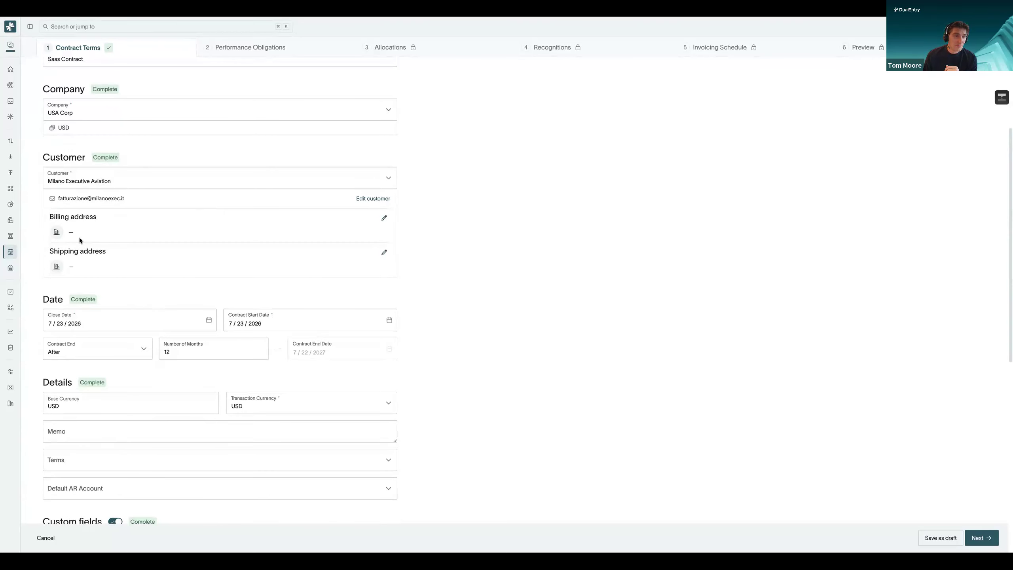
scroll(79, 238, down, 2)
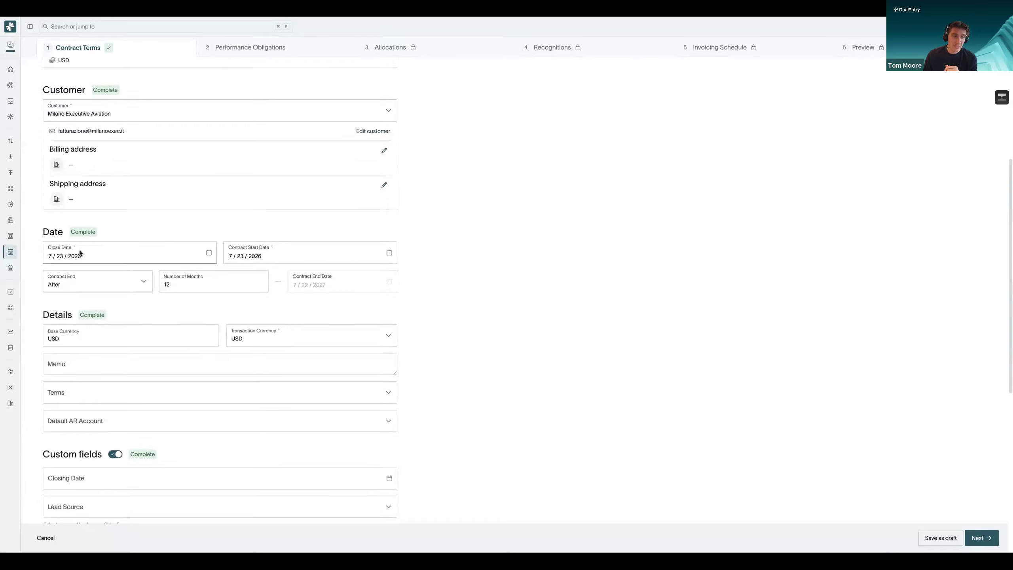
scroll(80, 252, down, 1)
click(68, 248)
click(60, 248)
click(271, 232)
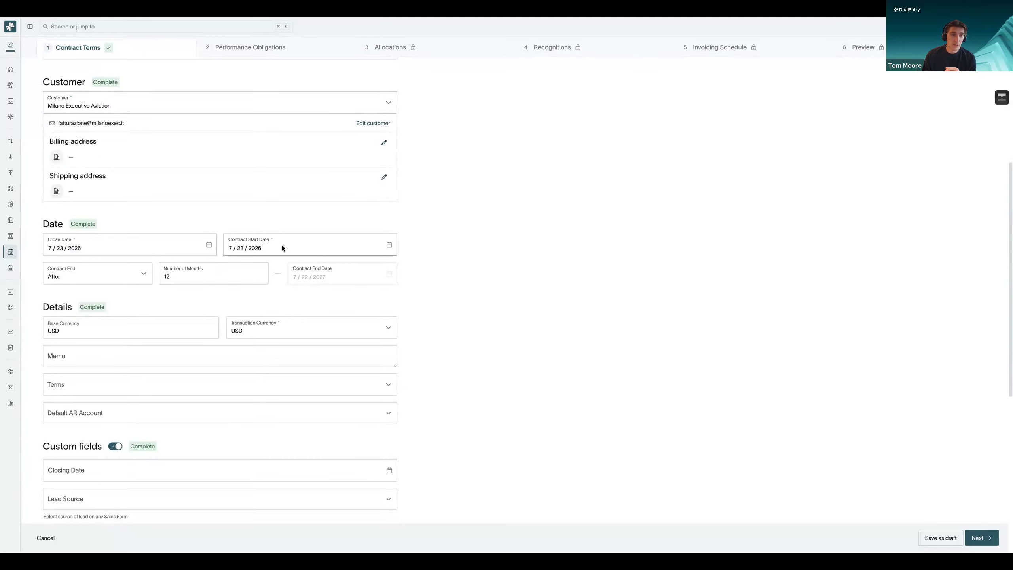
click(111, 277)
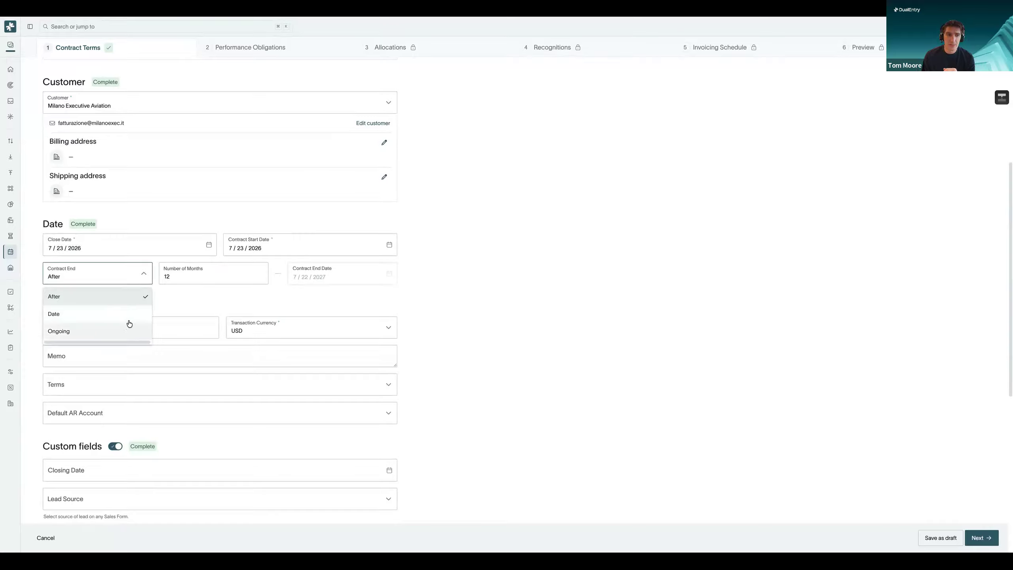
click(150, 281)
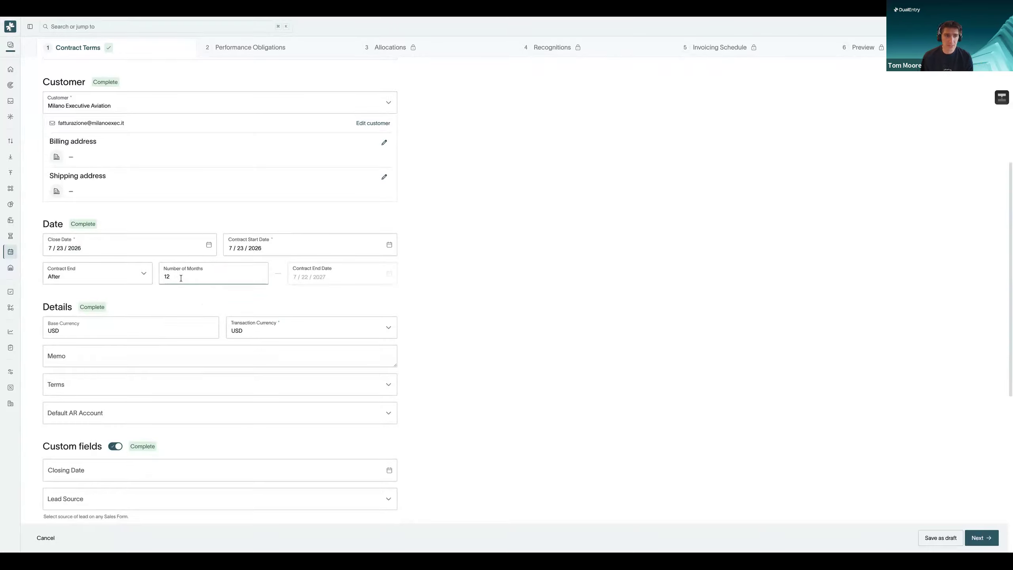
Step: Review the remaining contract terms, including the payment term choices, payment information options and attachment upload areas
scroll(180, 269, down, 4)
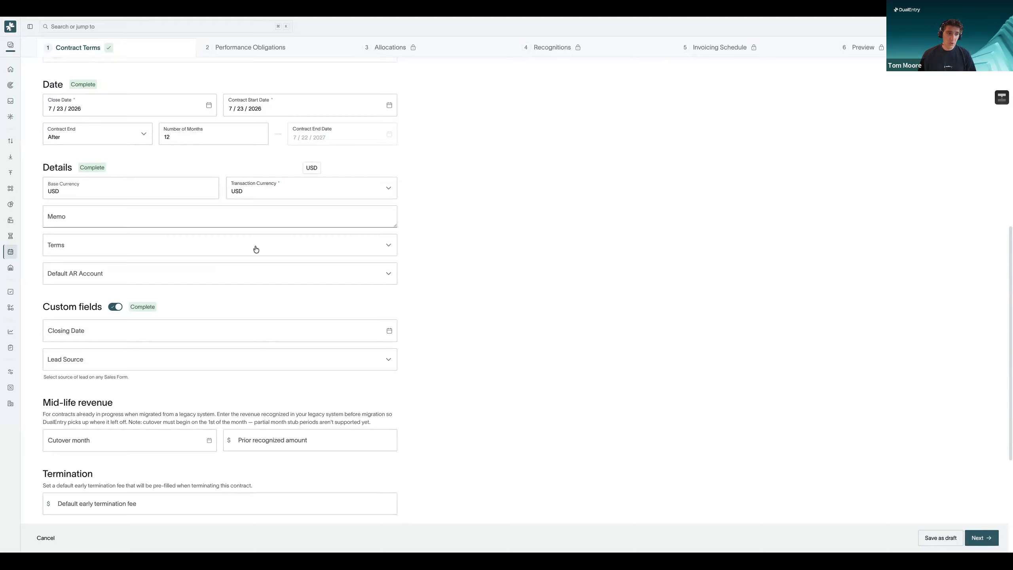
click(317, 248)
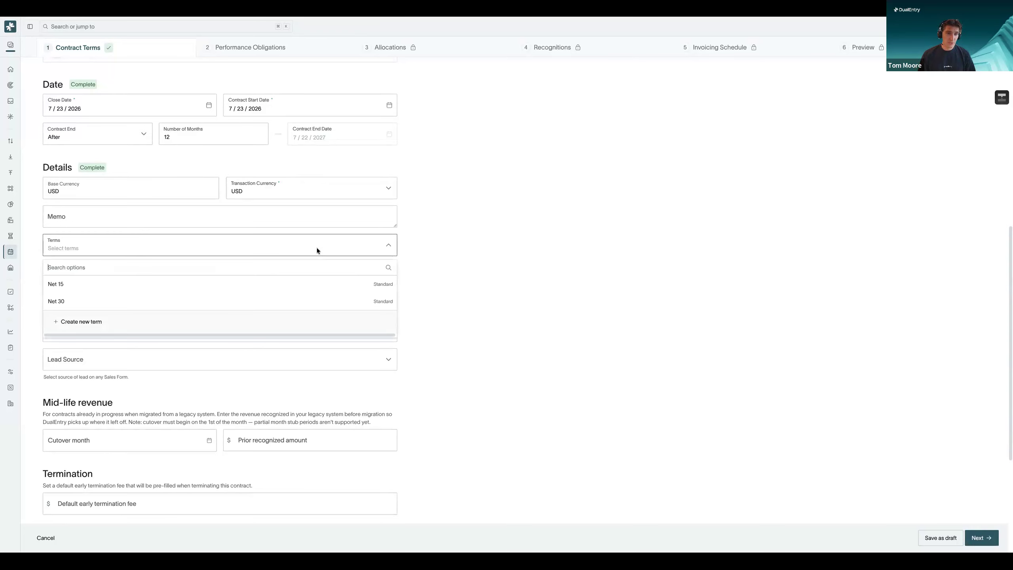
click(400, 277)
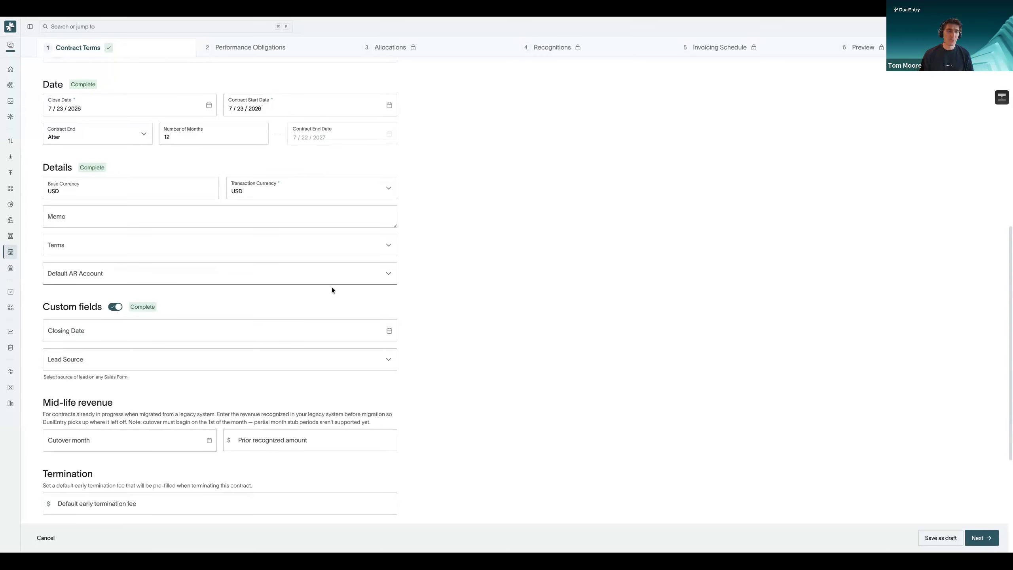
scroll(398, 263, down, 1)
scroll(420, 296, down, 5)
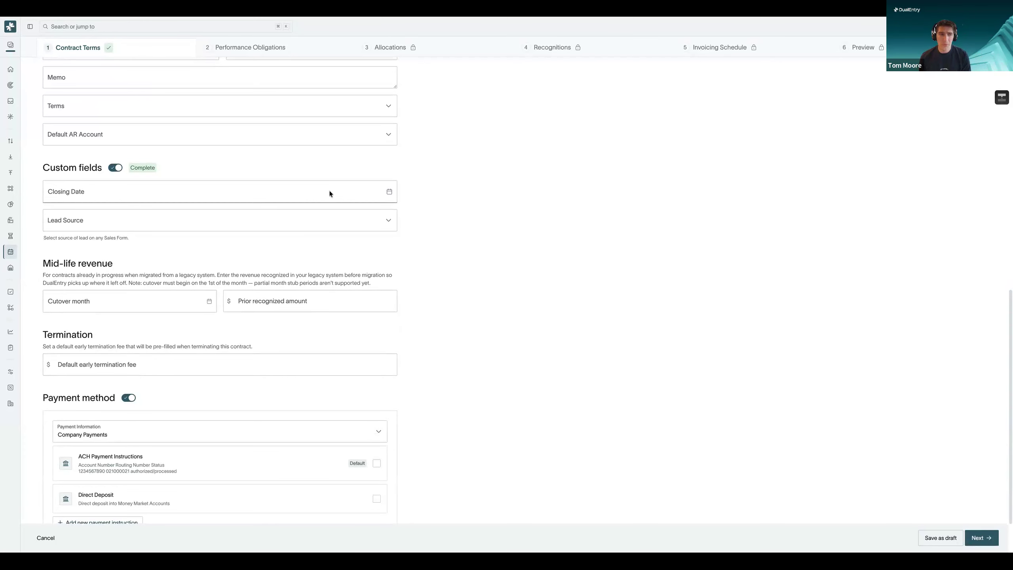
scroll(307, 289, down, 2)
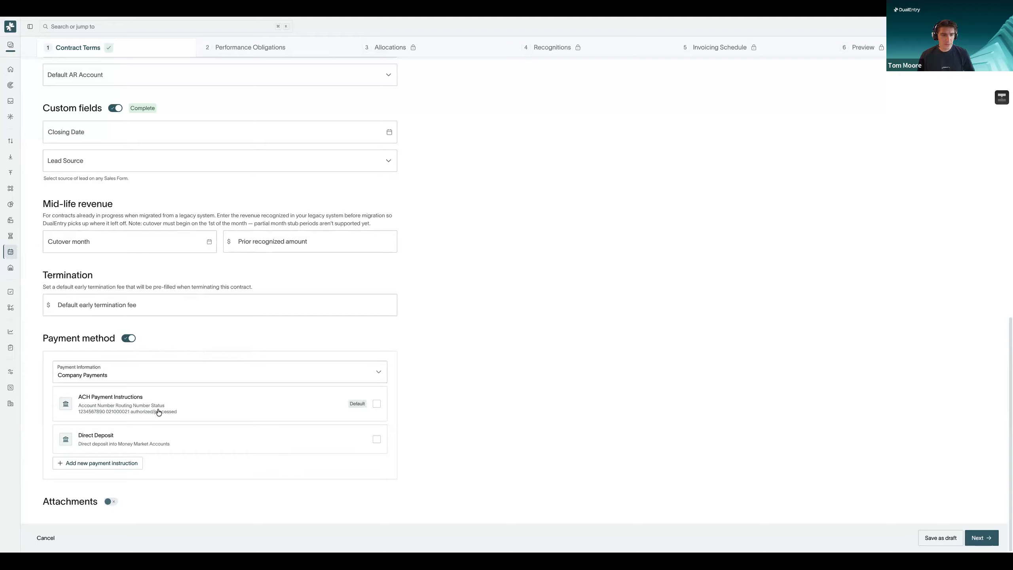
click(140, 379)
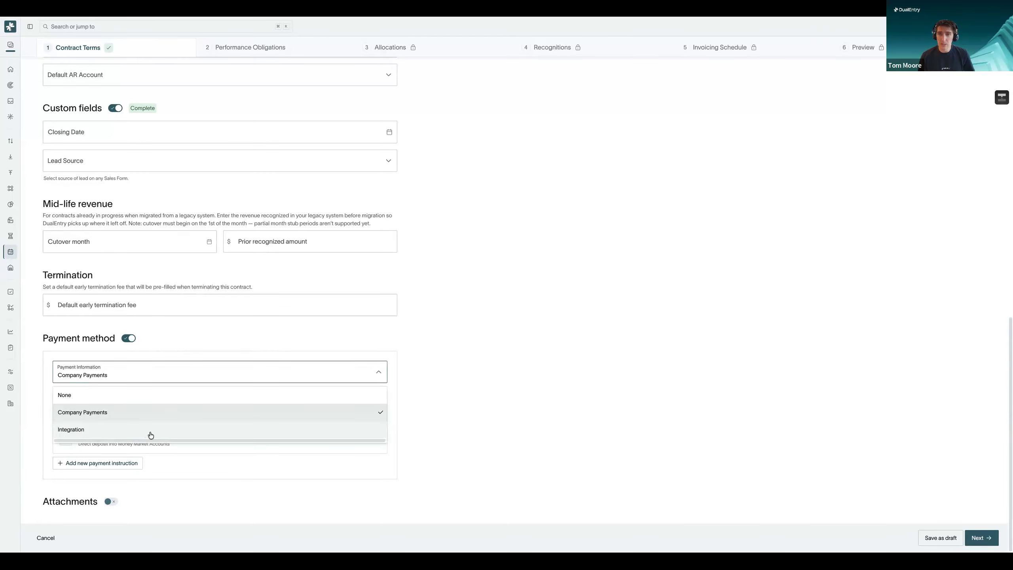
click(447, 427)
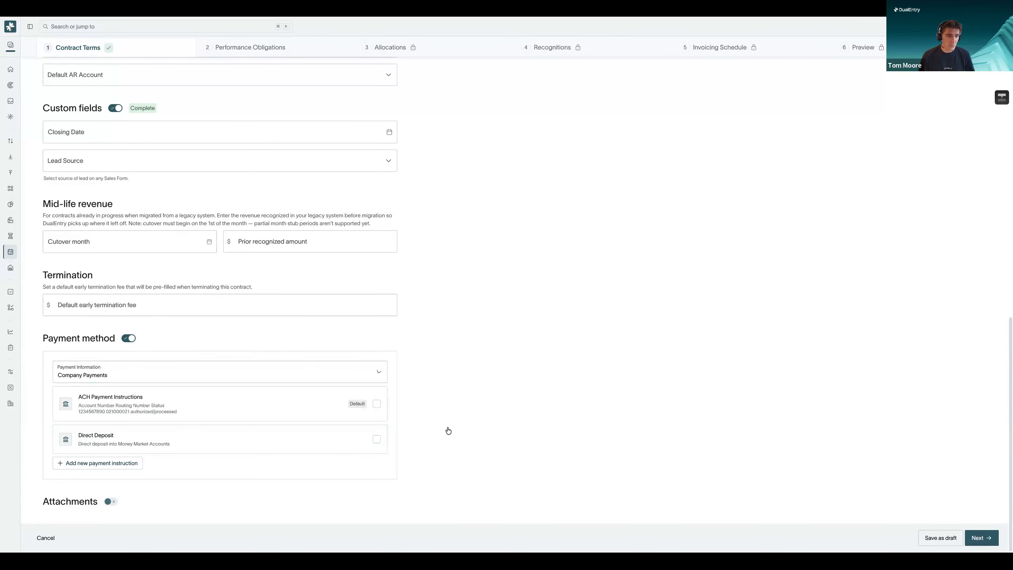
click(112, 502)
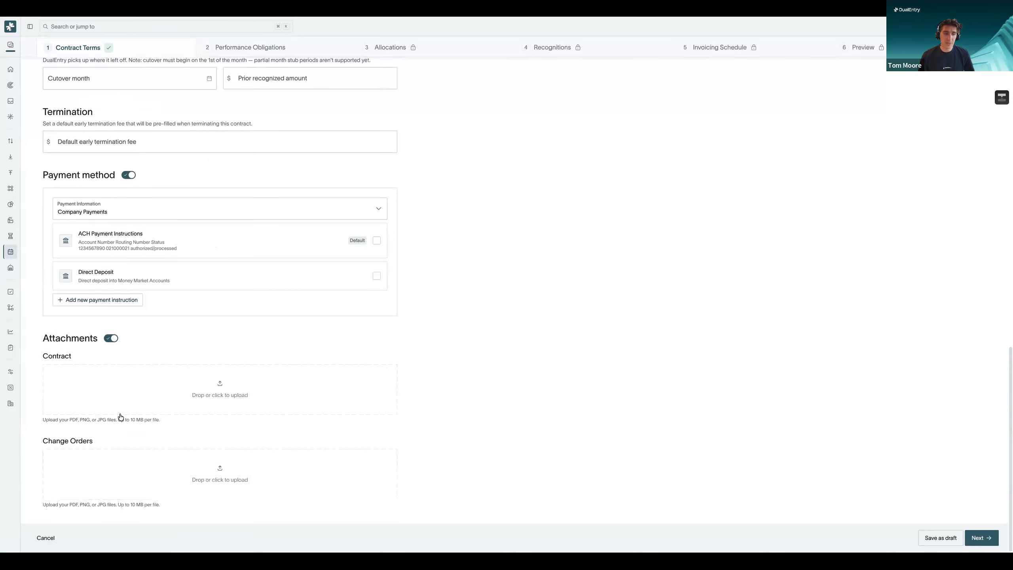
click(113, 341)
scroll(647, 436, up, 6)
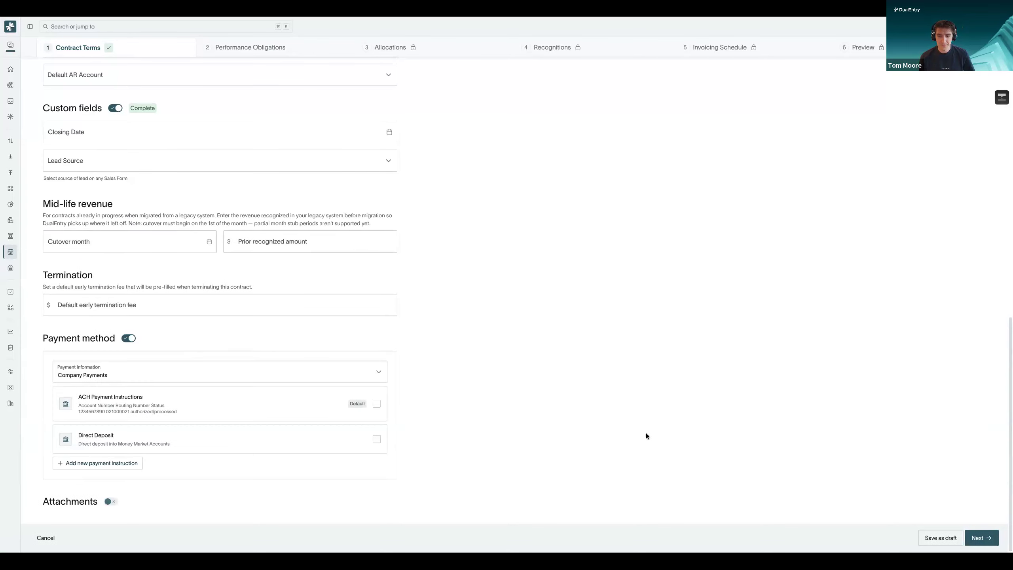
Step: Proceed to the performance obligations and expand the Ultra Plan obligation to examine its recognition method options
click(984, 543)
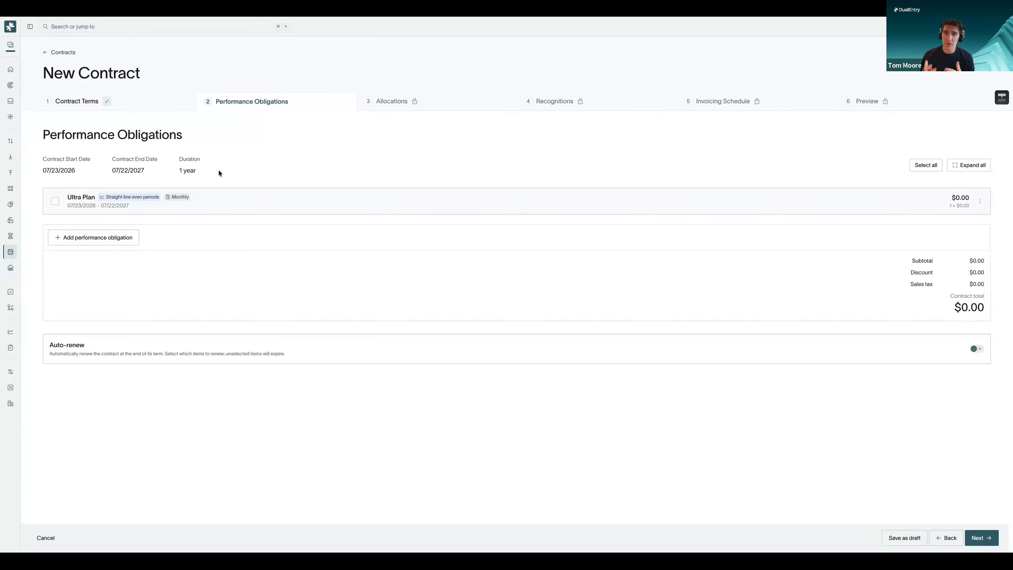
click(195, 202)
scroll(225, 291, down, 3)
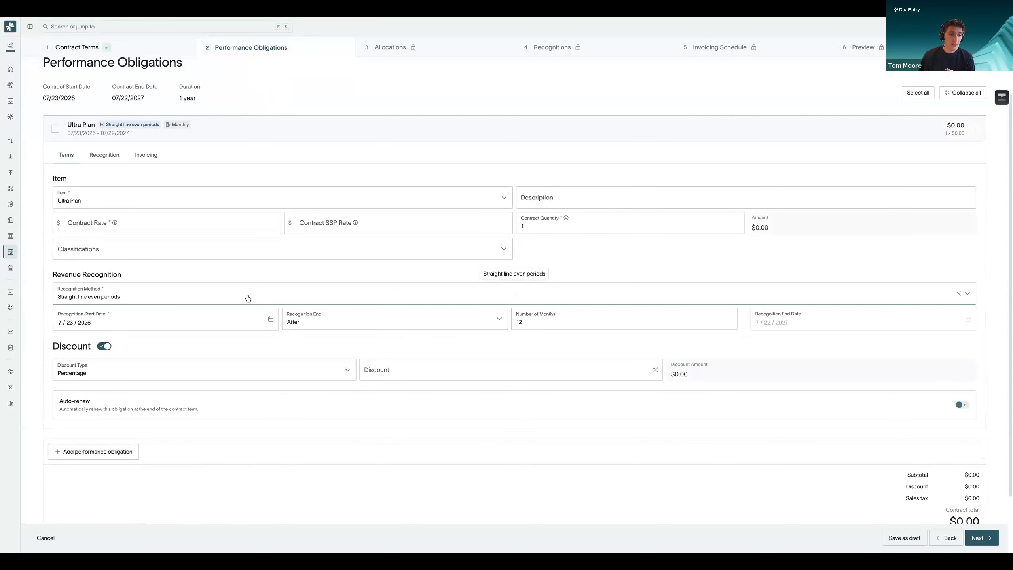
click(248, 297)
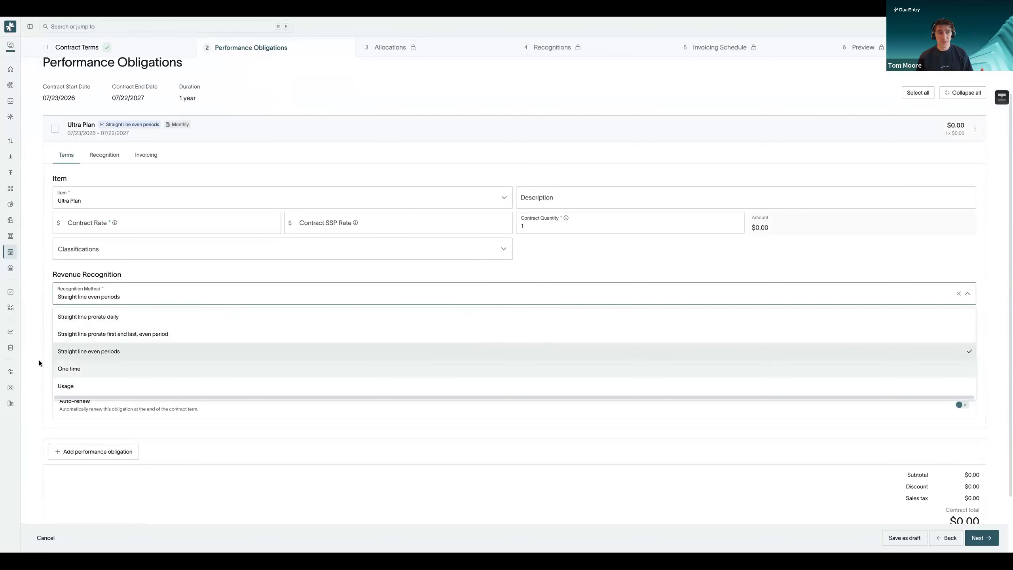
click(36, 314)
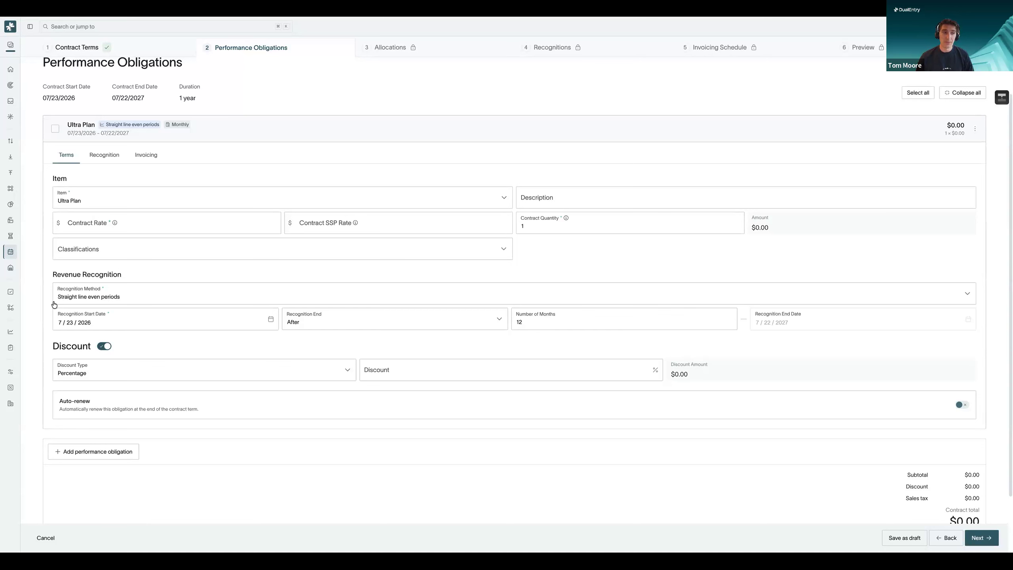
scroll(253, 210, up, 1)
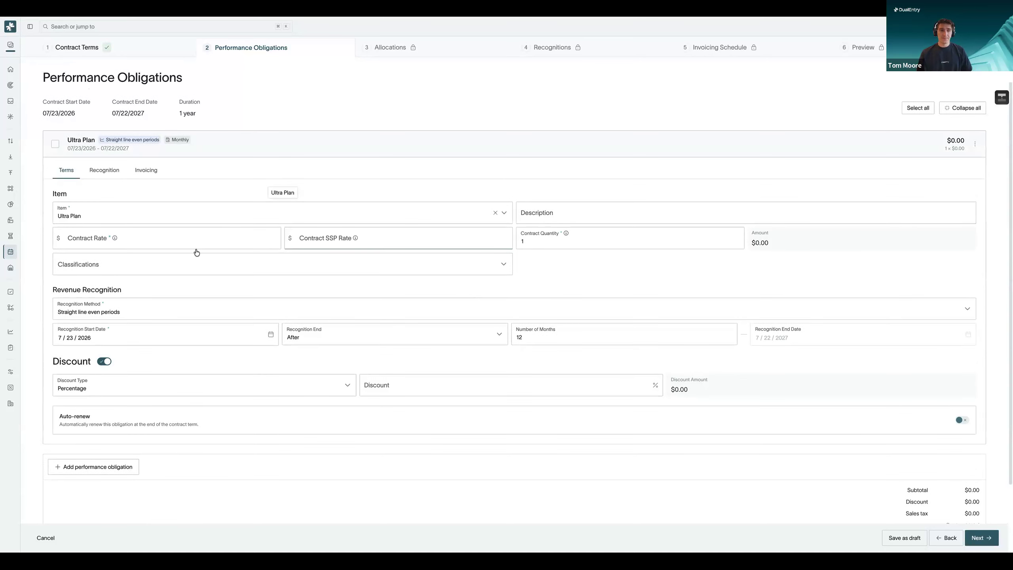
Step: Set the Ultra Plan obligation's contract rate and contract SSP rate to 100,000 each
click(188, 237)
text(100000)
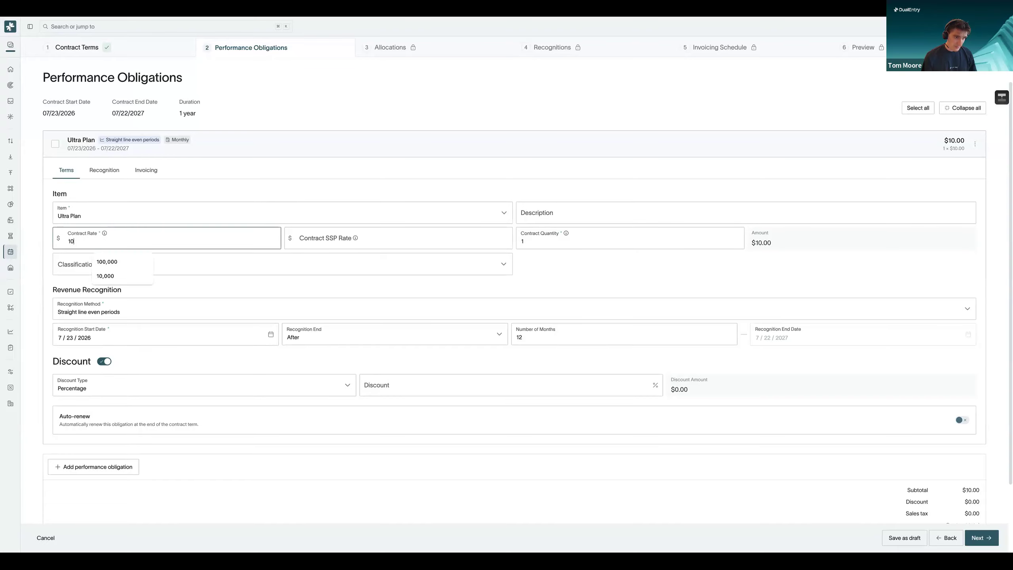
click(344, 243)
text(100,00)
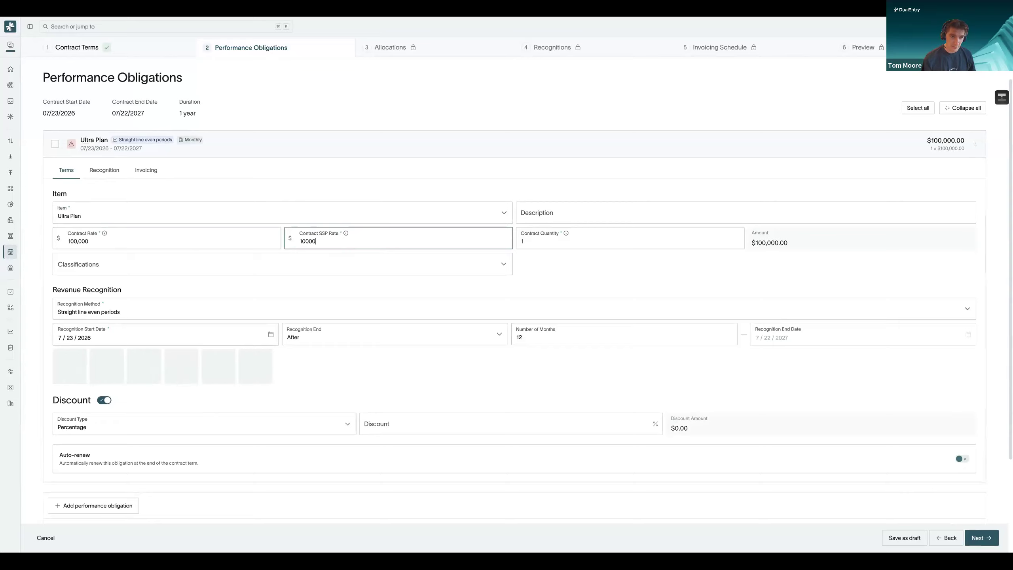
text(0)
click(461, 280)
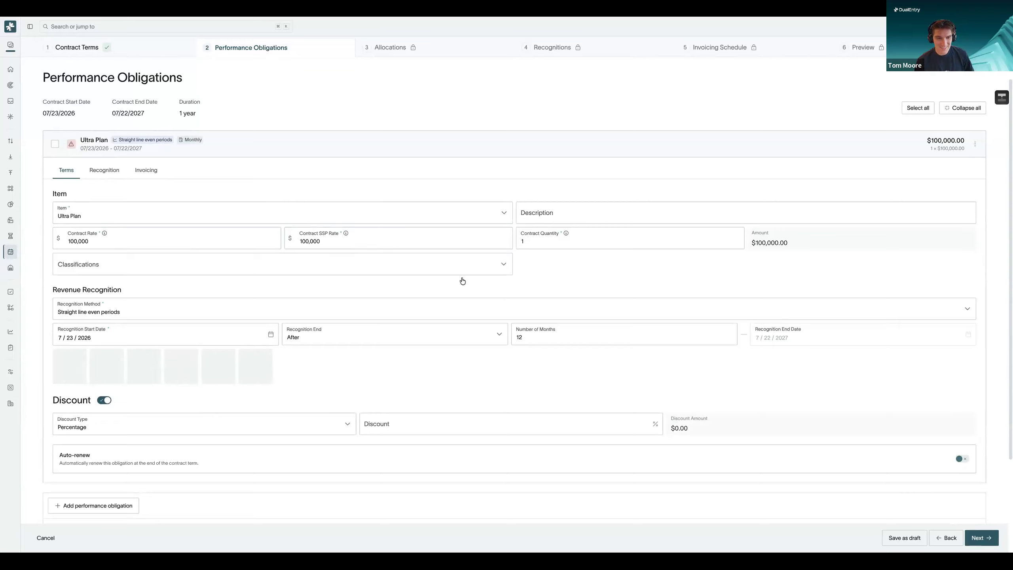
Step: Examine the classifications available for the Ultra Plan obligation and check its contract and SSP rates
click(196, 270)
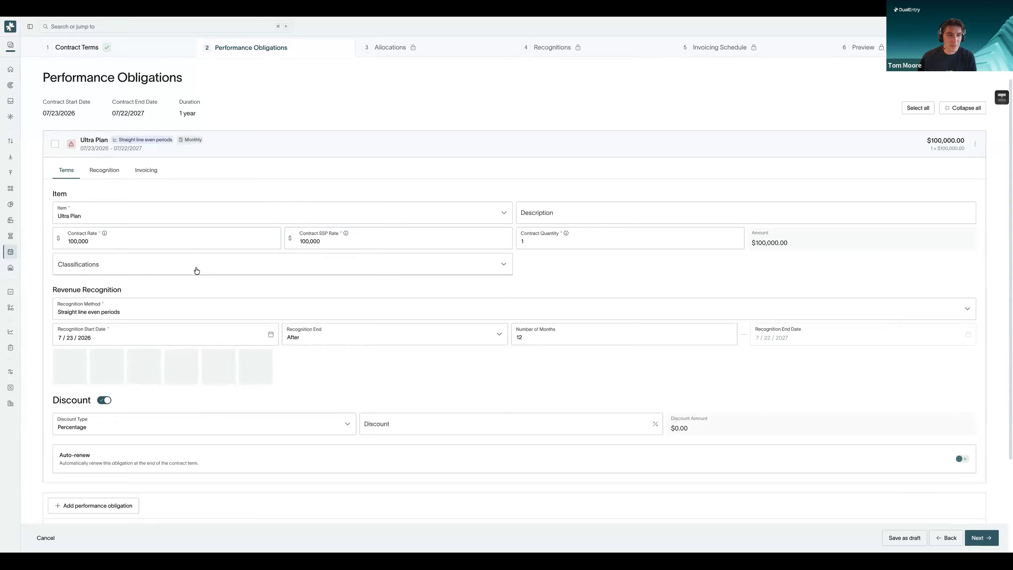
click(547, 268)
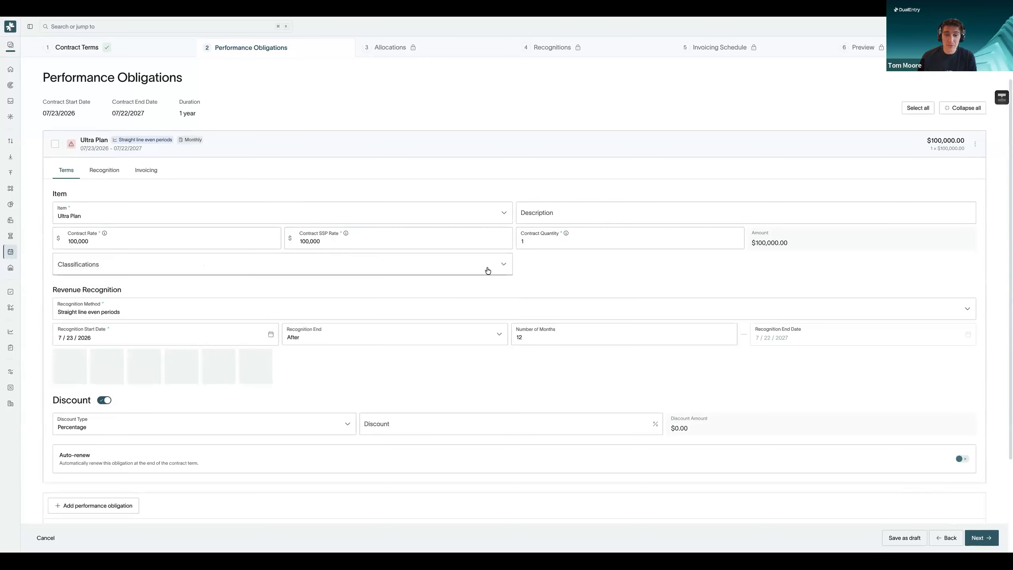
click(486, 268)
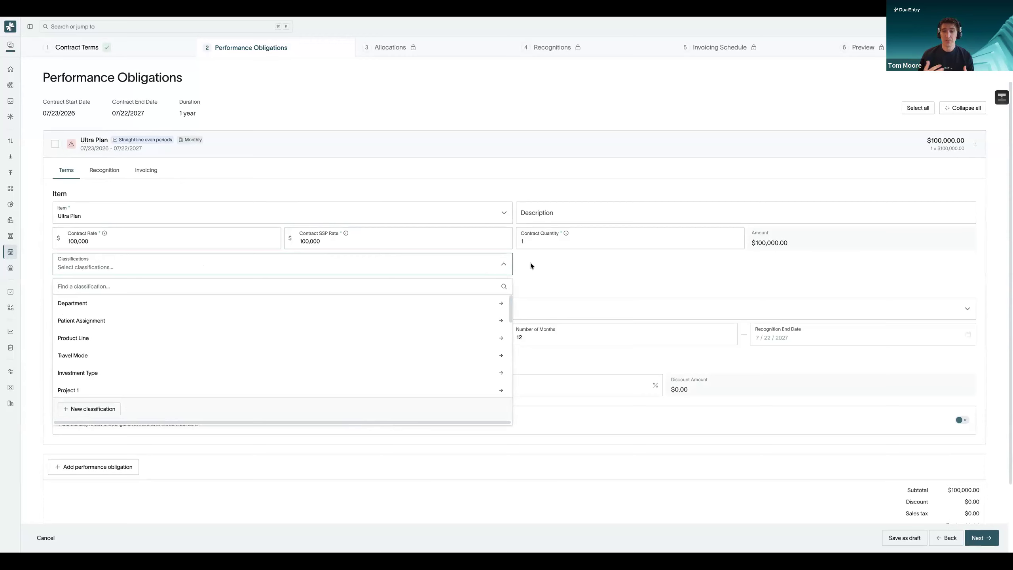
click(553, 263)
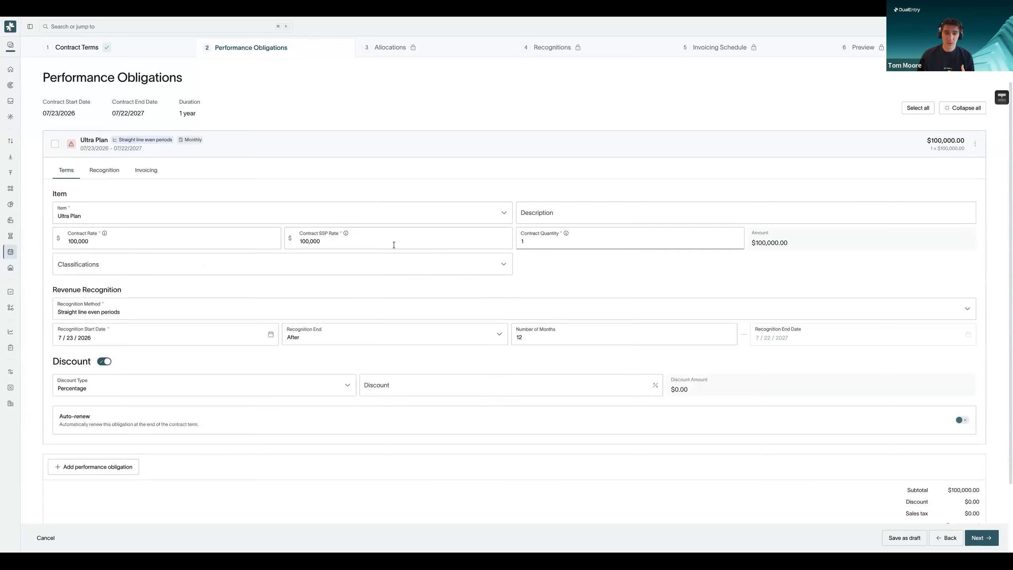
click(197, 234)
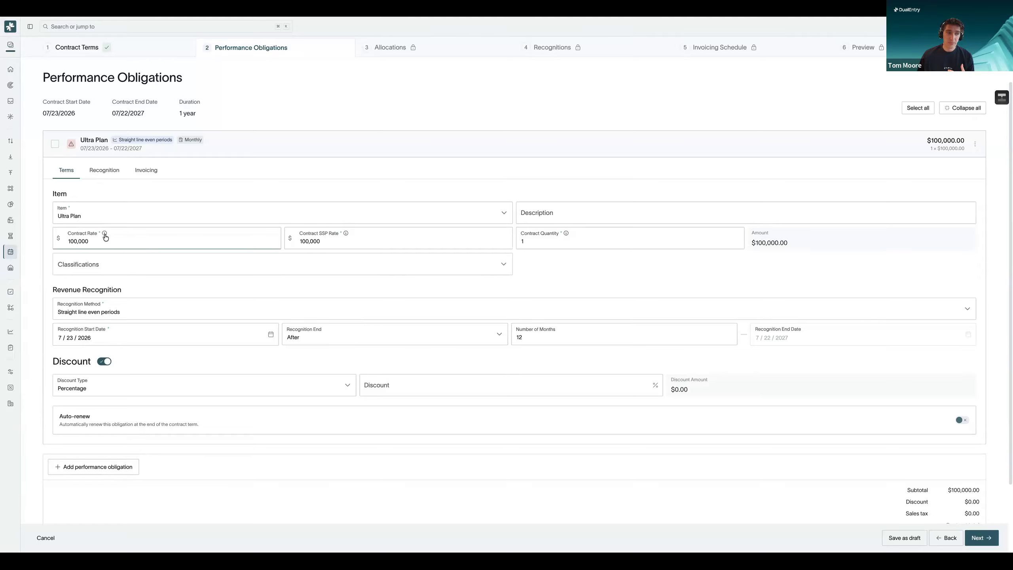
click(324, 239)
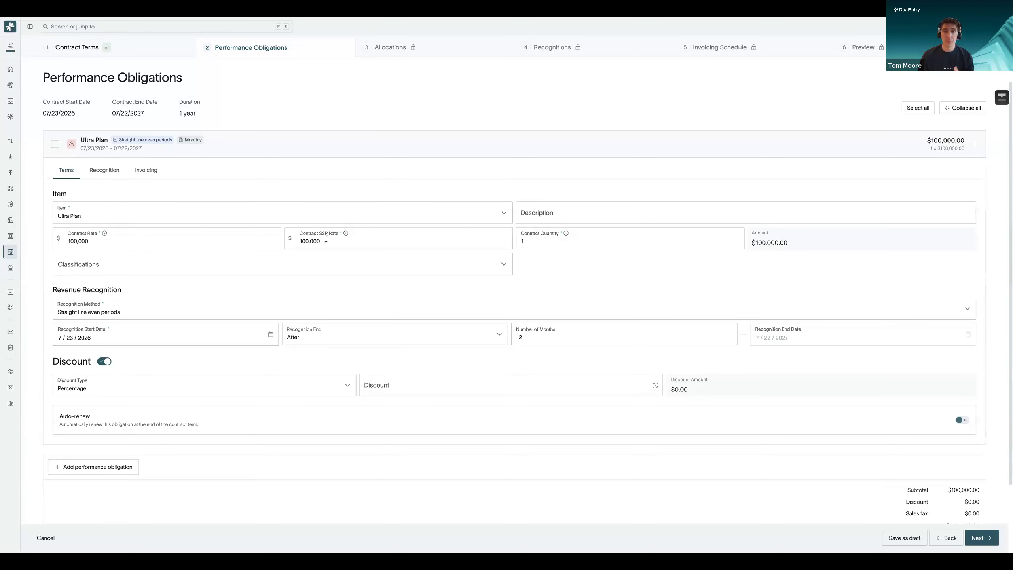
click(535, 264)
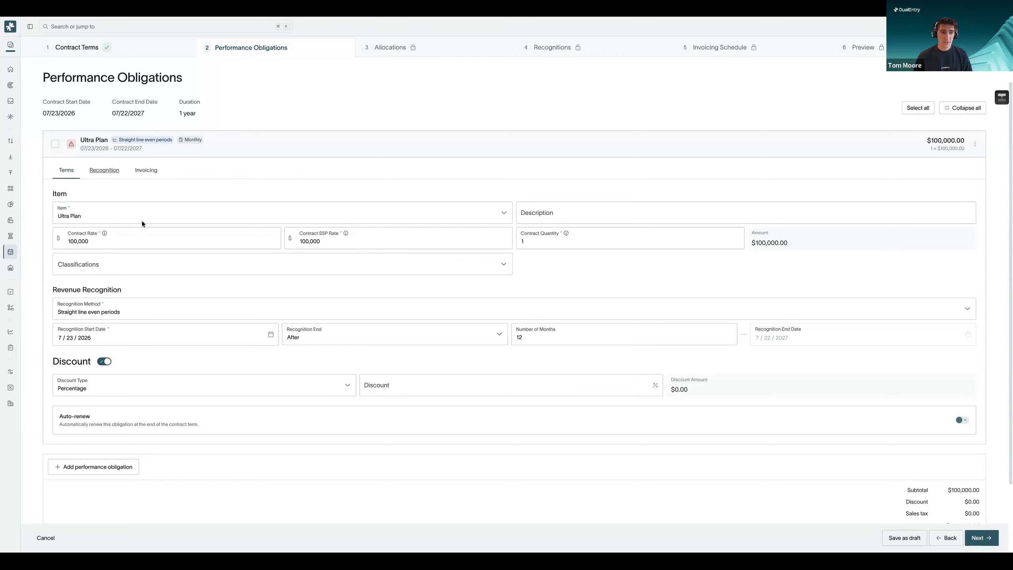
Step: Apply a 10 percent discount to the Ultra Plan obligation and check its recognition schedule
scroll(442, 361, down, 1)
click(442, 362)
text(10)
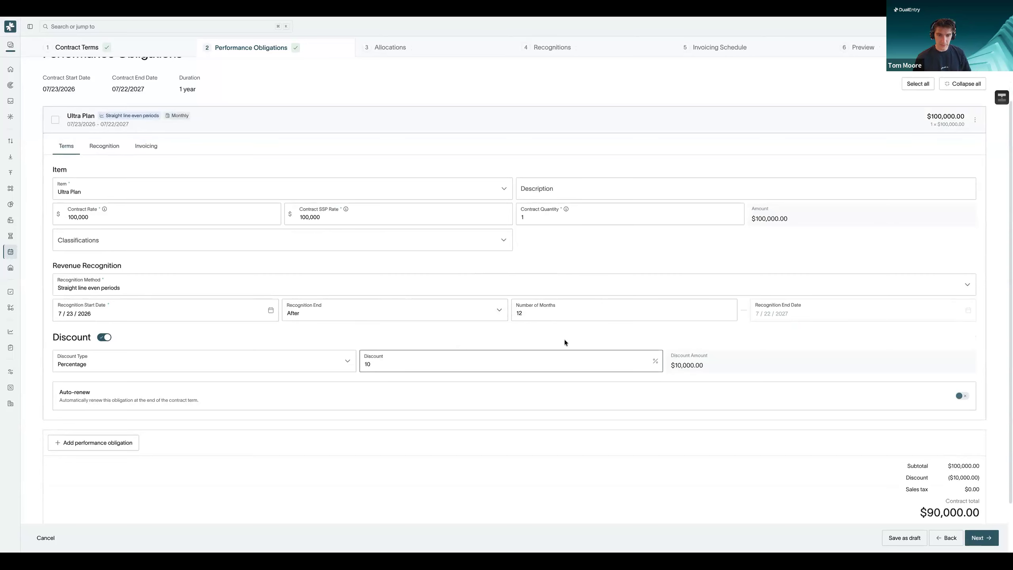
click(564, 339)
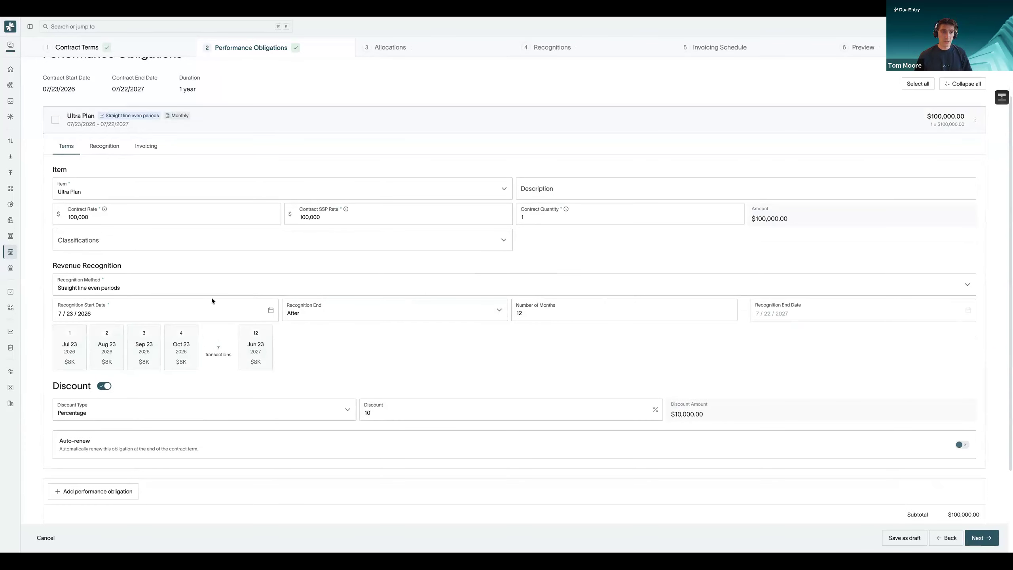
click(95, 136)
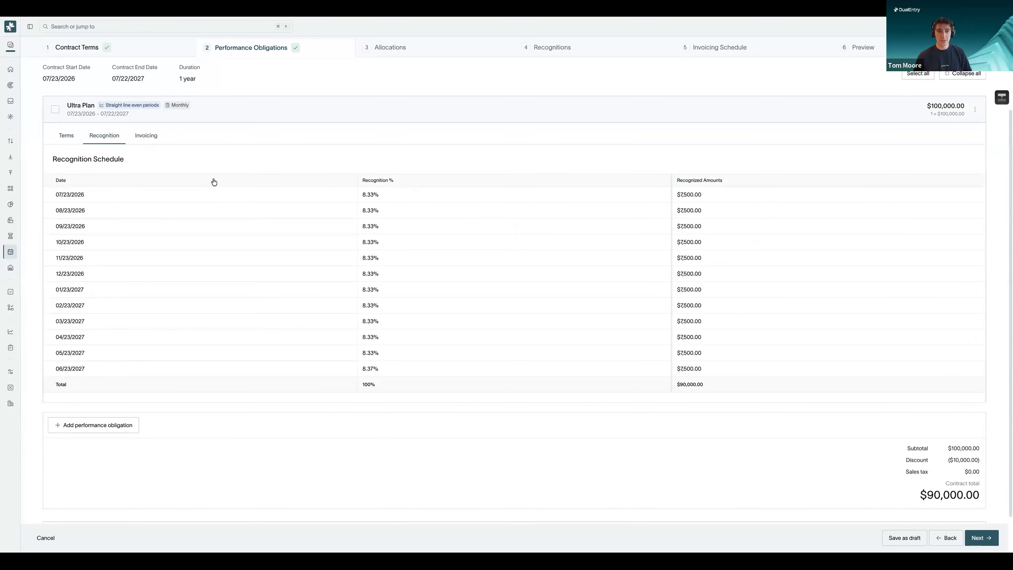
Step: Set the Ultra Plan obligation's invoicing terms to Net 30 and its invoicing frequency to One Time
click(149, 138)
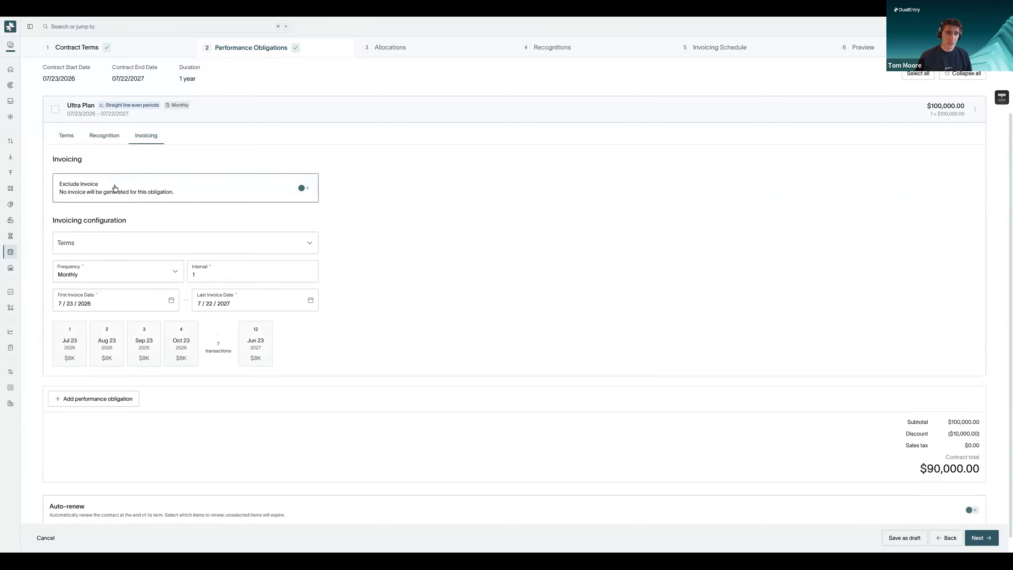
click(142, 230)
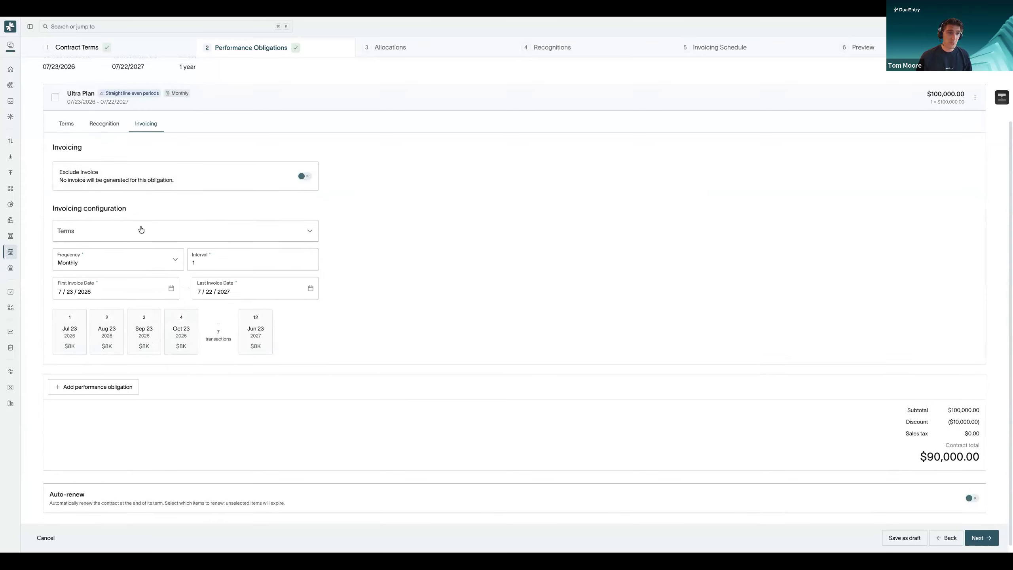
click(145, 278)
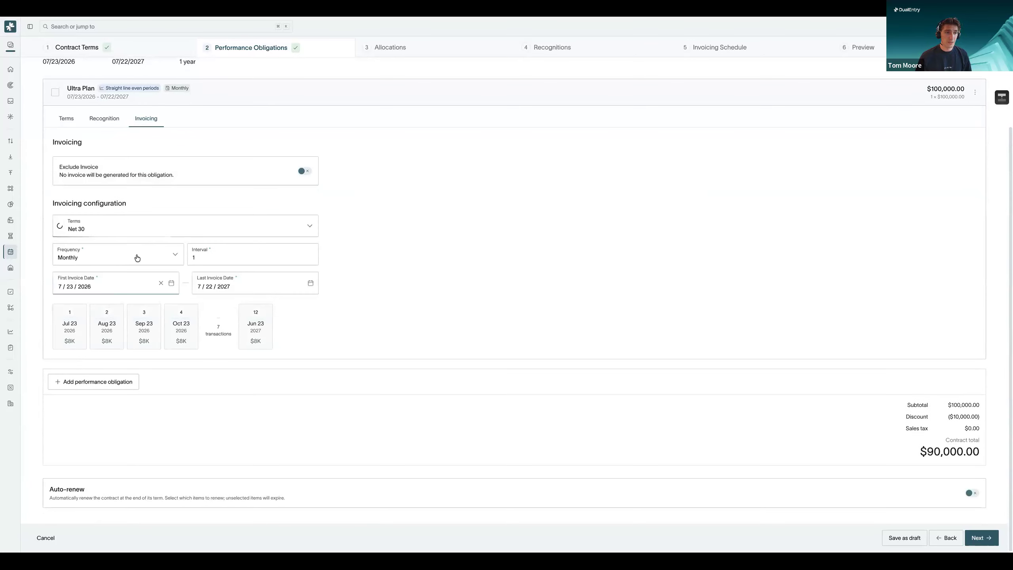
click(178, 259)
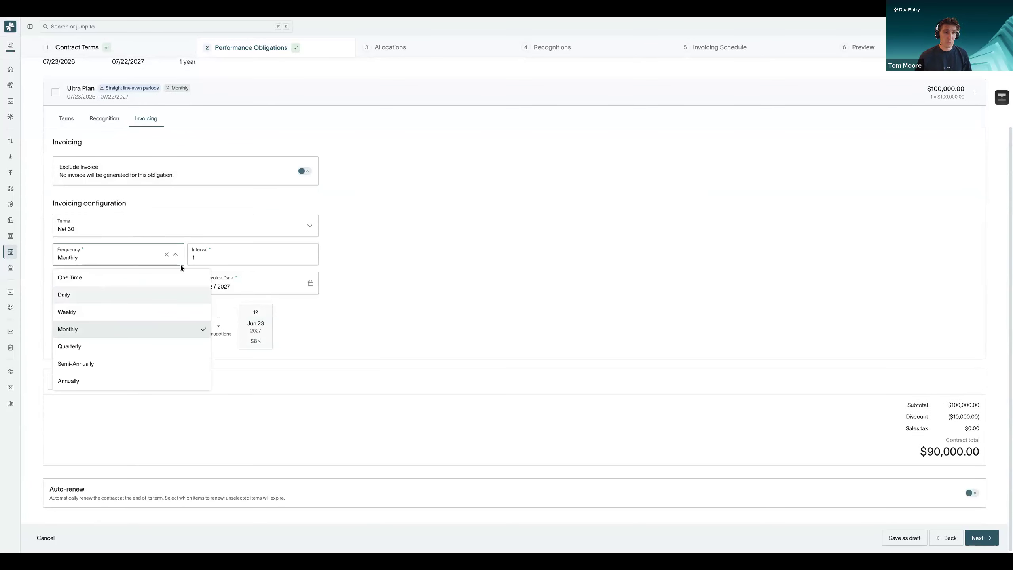
click(171, 275)
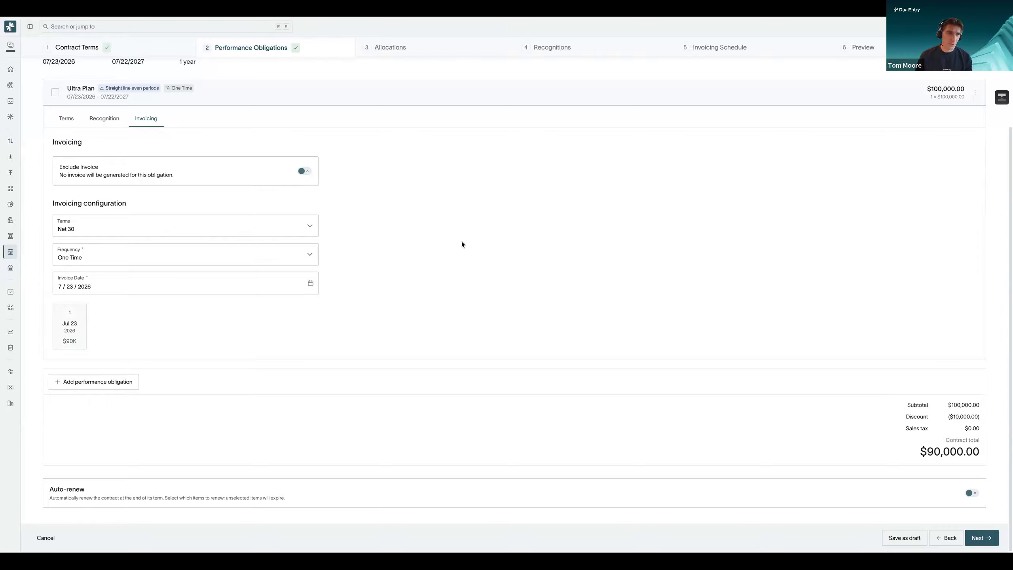
Step: Add a second performance obligation for the Implementation & Onboarding (one-time) item
click(71, 119)
scroll(238, 242, down, 2)
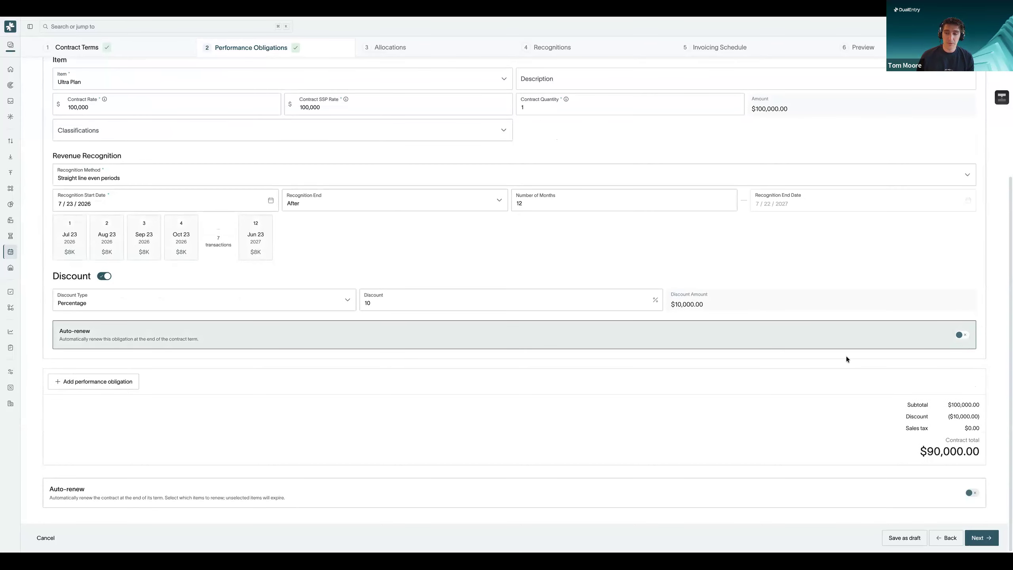
click(72, 382)
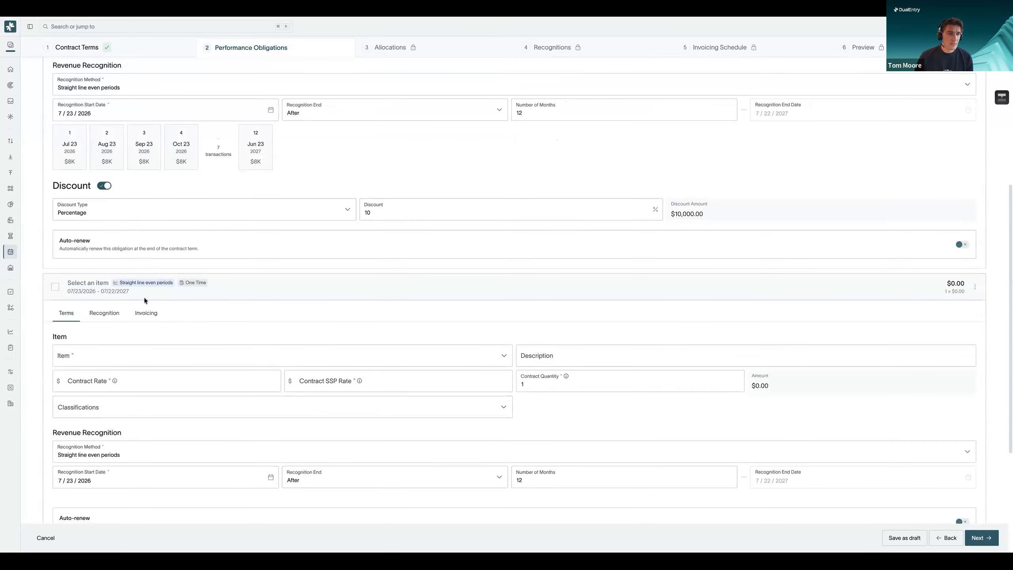
click(112, 191)
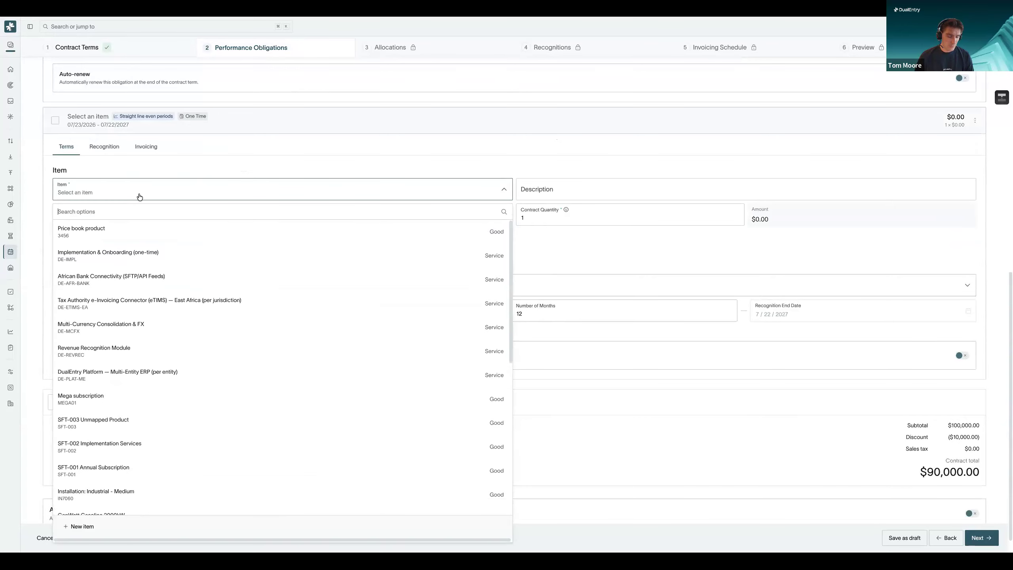
text(imple)
key(BackSpace)
key(BackSpace)
text(ple)
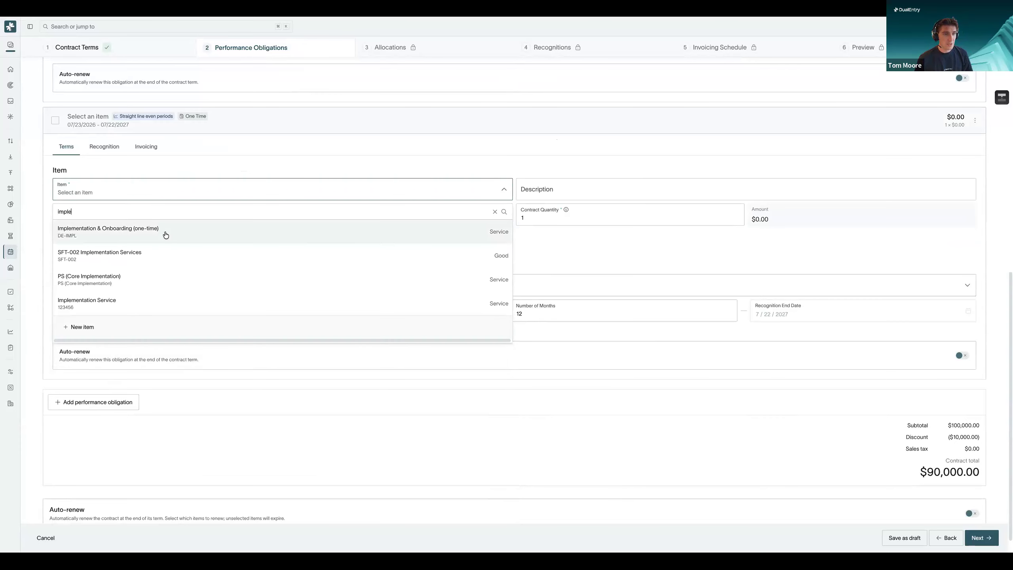
click(165, 234)
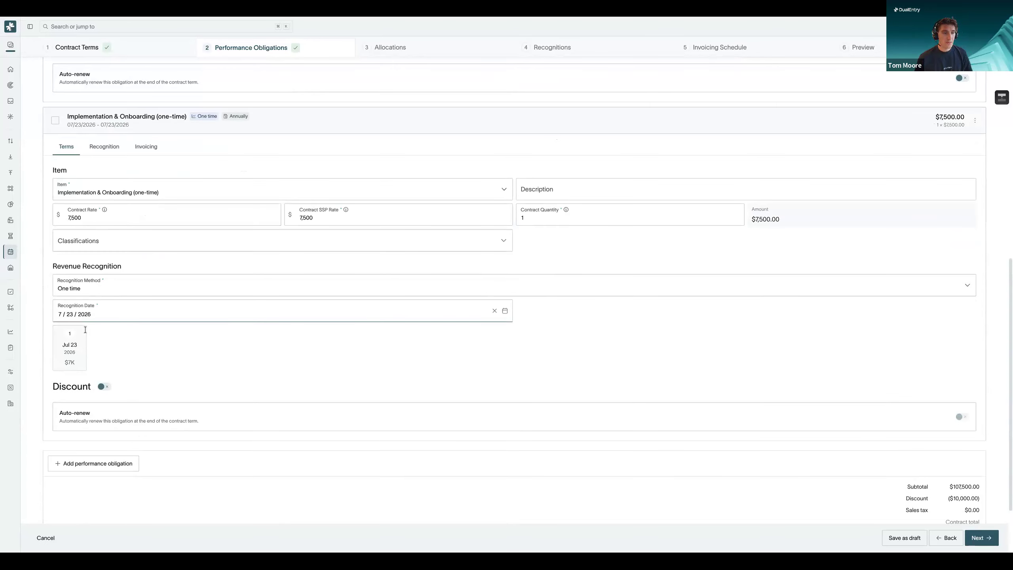
Step: Examine the implementation obligation's recognition schedule and invoicing configuration, and compare the terms of both obligations
click(384, 221)
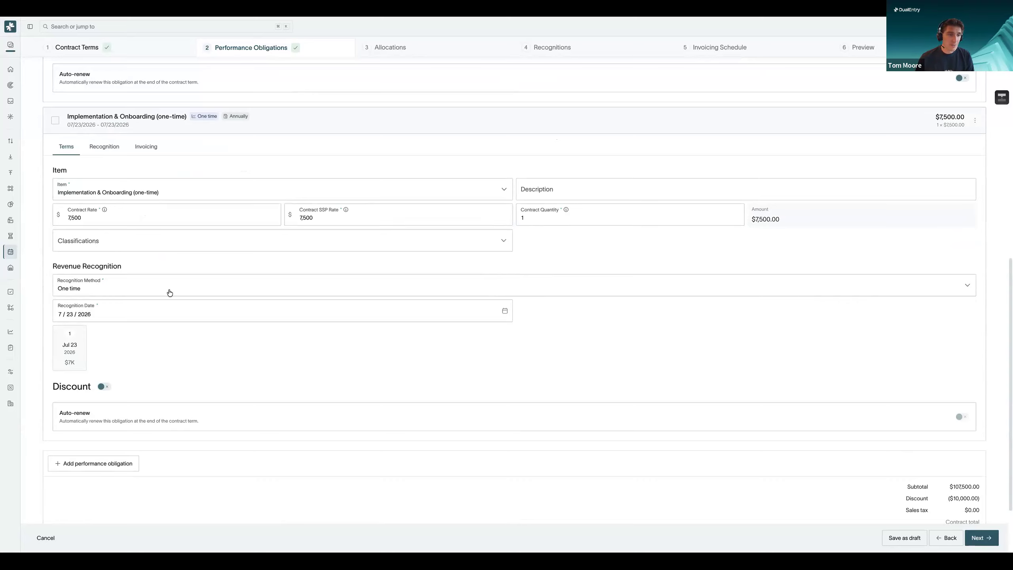
click(106, 146)
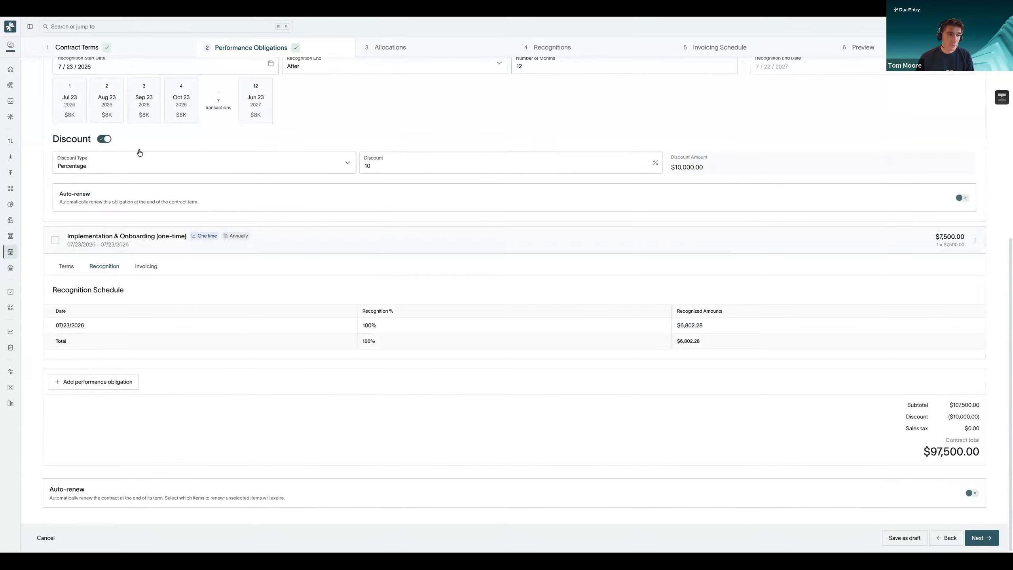
click(154, 268)
scroll(127, 251, down, 1)
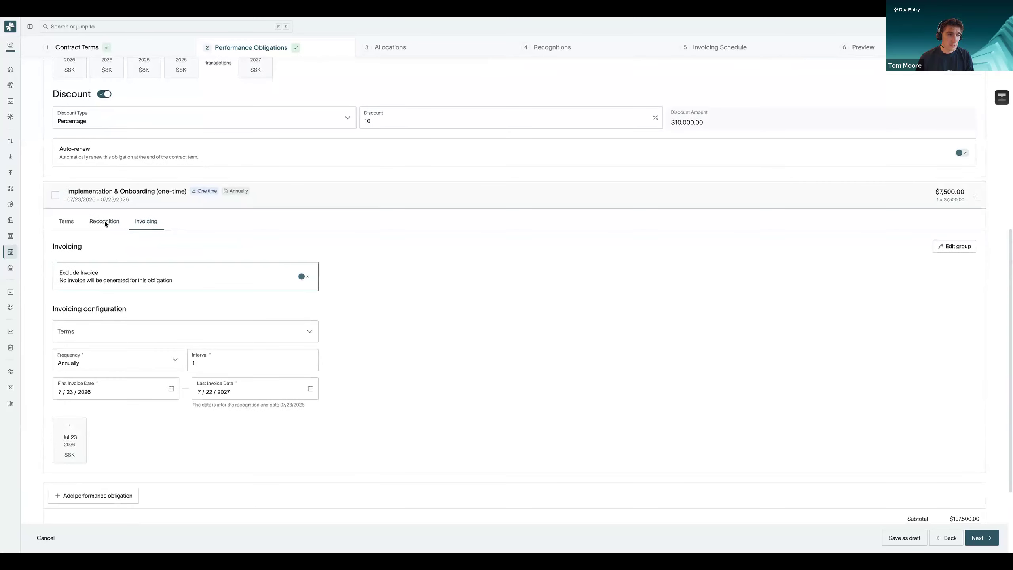
click(66, 221)
scroll(178, 355, down, 3)
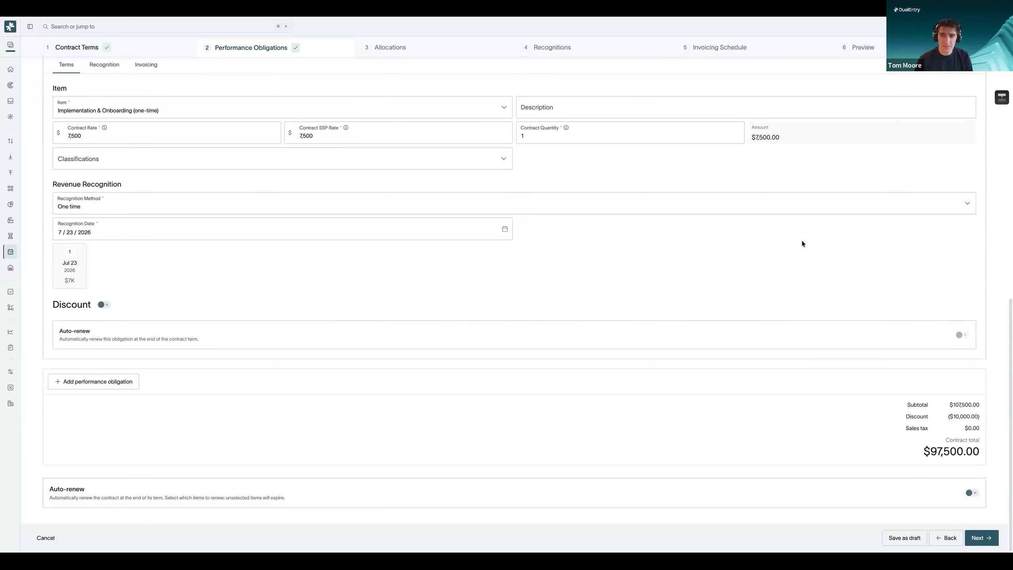
scroll(801, 241, up, 15)
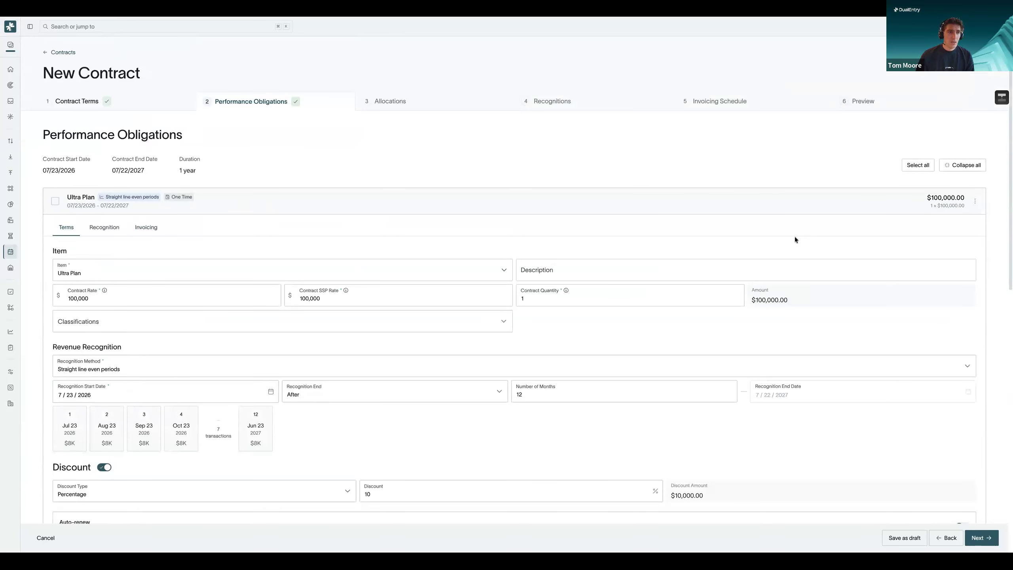
scroll(793, 235, down, 3)
scroll(488, 145, up, 3)
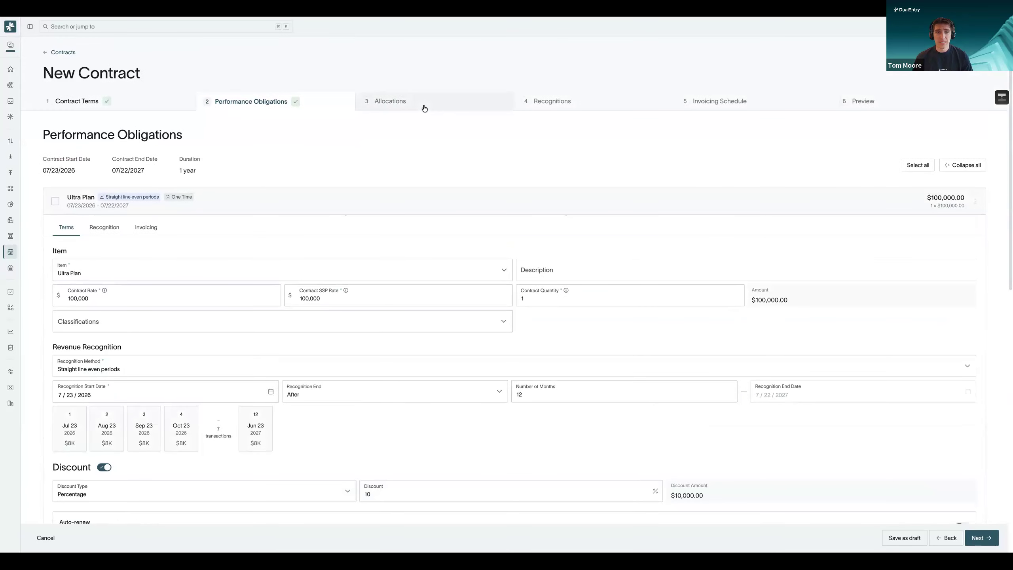
Step: Review how the contract amount is allocated, recognized and scheduled for invoicing across both obligations
click(424, 105)
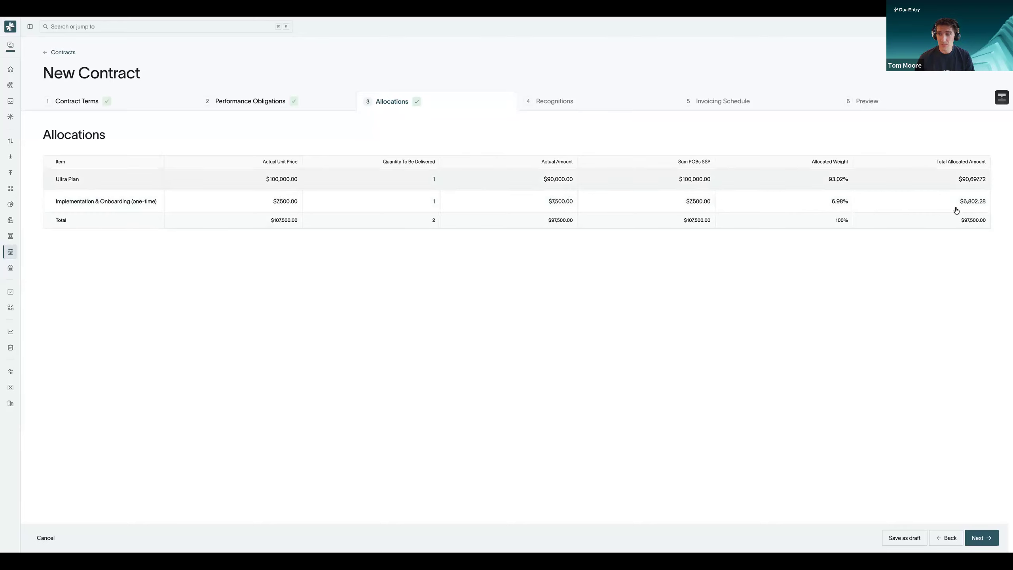
click(587, 102)
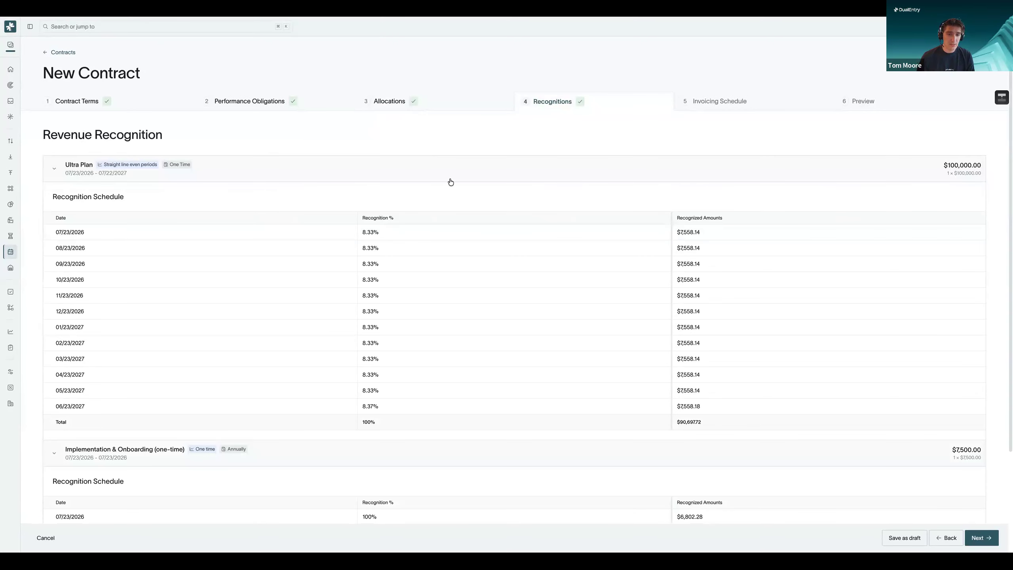
scroll(456, 179, down, 3)
scroll(456, 178, up, 3)
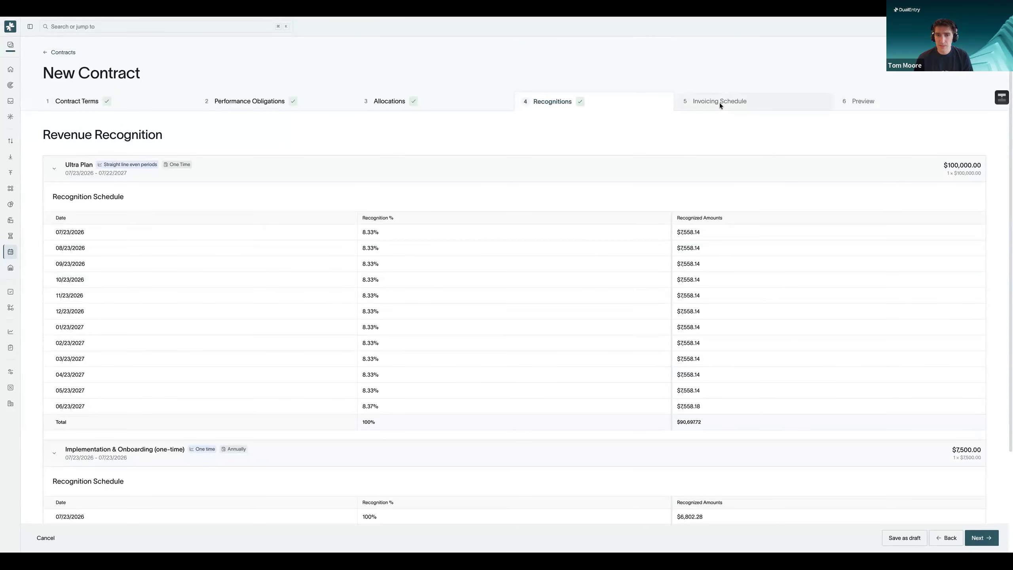
click(719, 103)
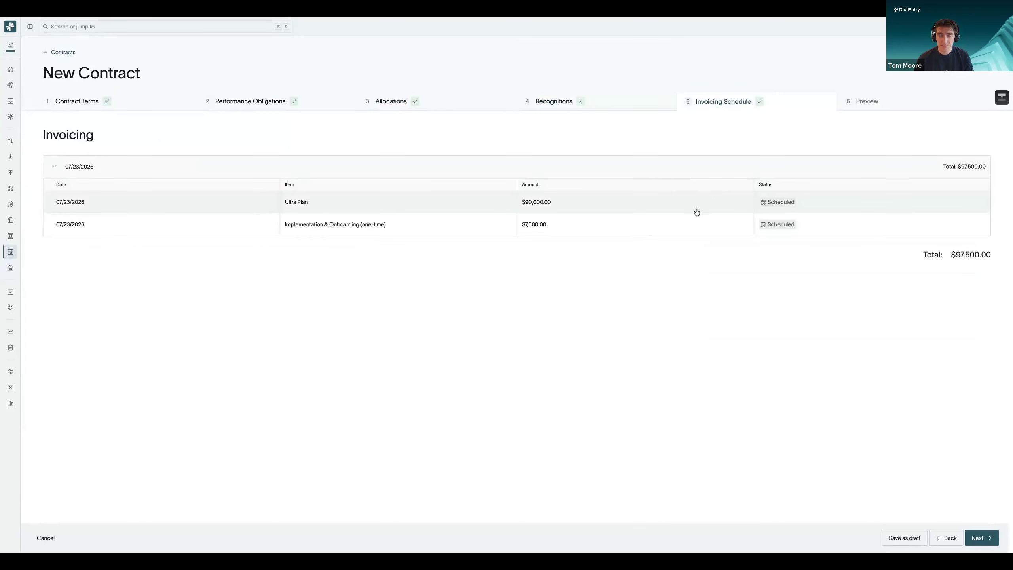
Step: Examine the contract preview, including its metrics, performance obligations, allocations, invoice summary and revenue recognition summary
click(886, 101)
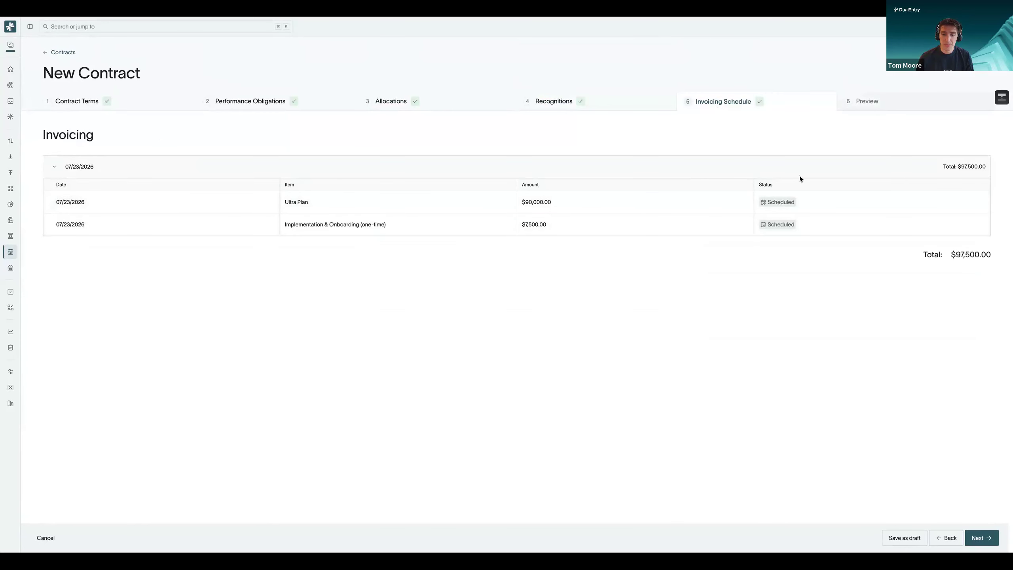
scroll(766, 228, down, 2)
scroll(766, 224, down, 3)
scroll(766, 224, up, 5)
scroll(355, 169, up, 1)
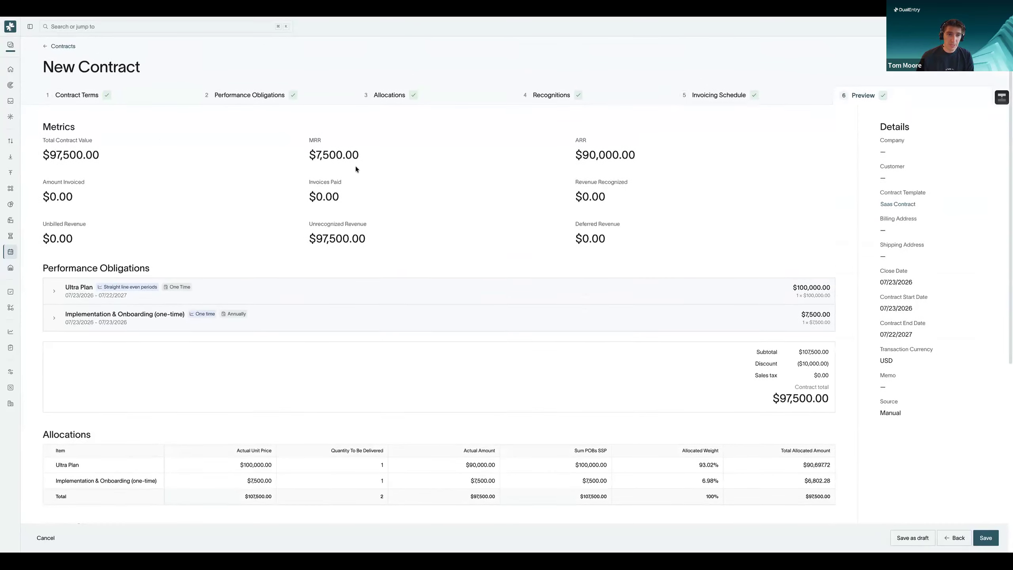
scroll(64, 198, down, 1)
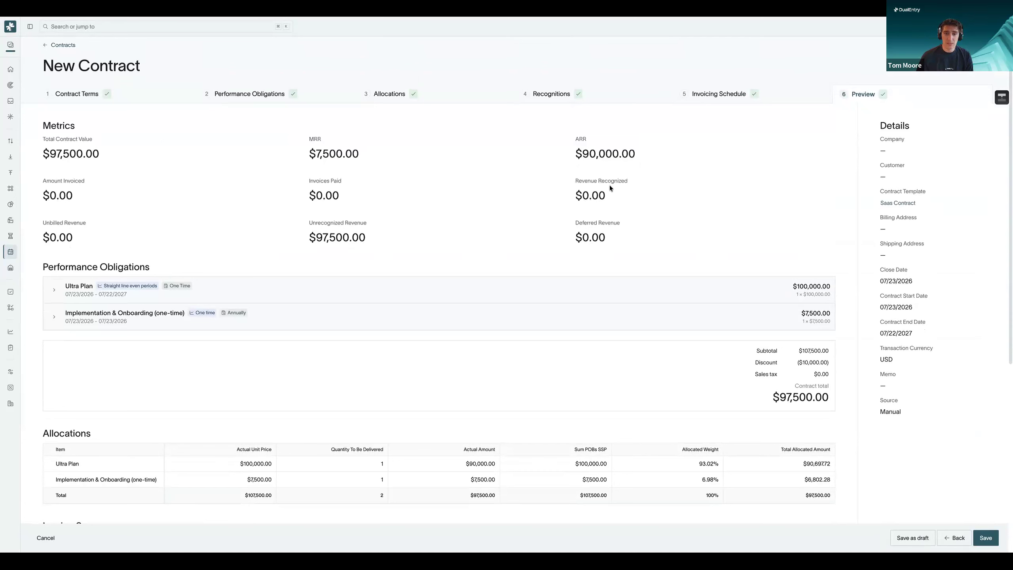
scroll(604, 212, down, 5)
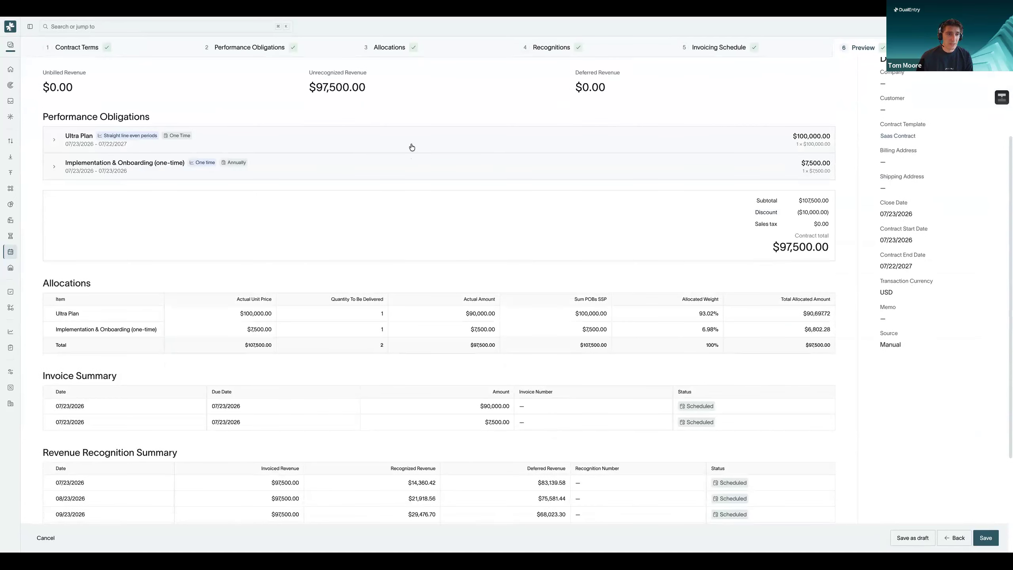
click(412, 147)
click(412, 147)
scroll(357, 211, down, 3)
scroll(361, 215, down, 1)
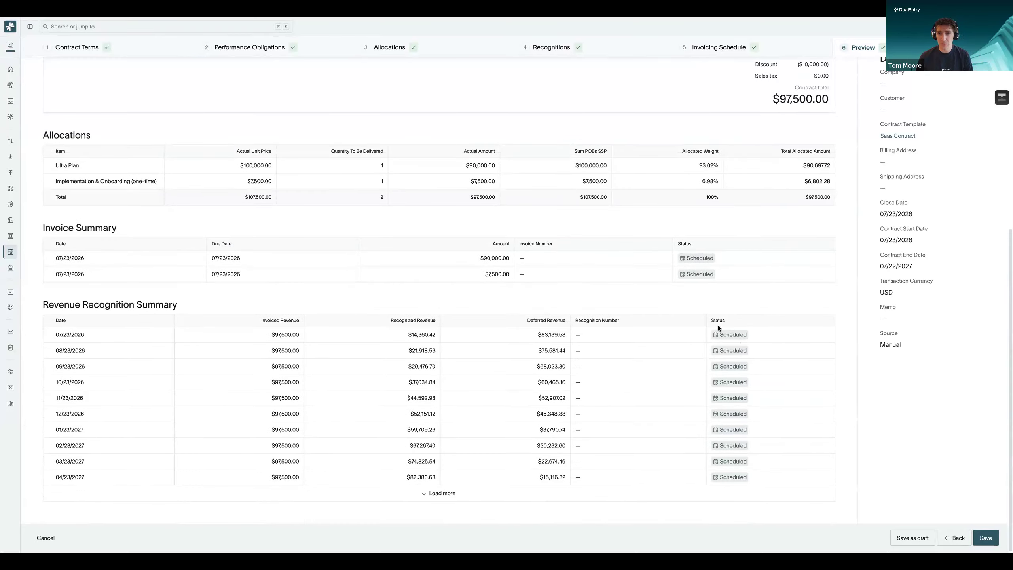
Step: Finish the preview and save the new contract
scroll(773, 348, up, 4)
scroll(772, 348, up, 3)
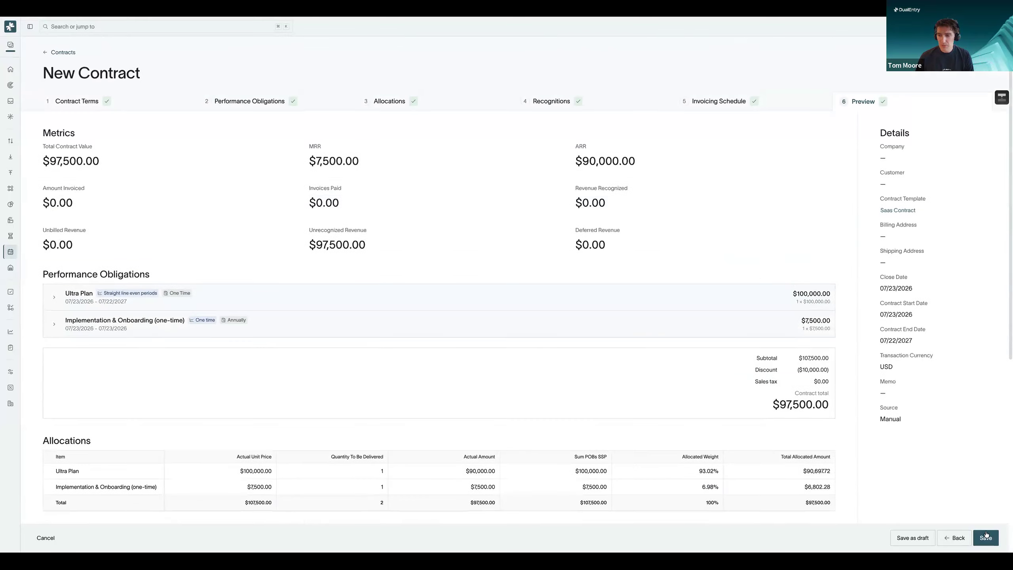
click(985, 538)
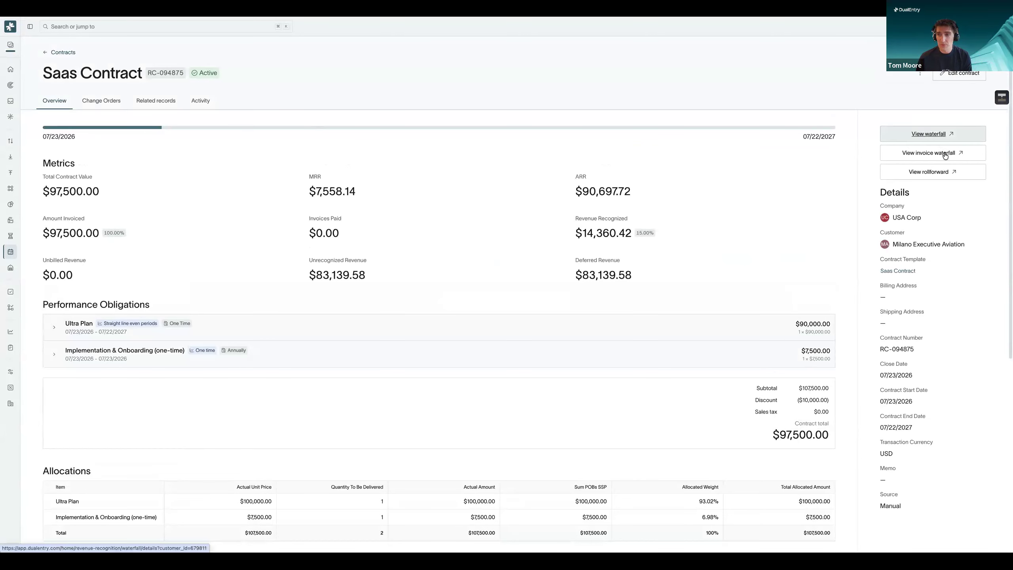
Step: Review the saved contract's overview, covering its metrics, allocations, invoice summary and revenue recognition summary
scroll(553, 243, down, 2)
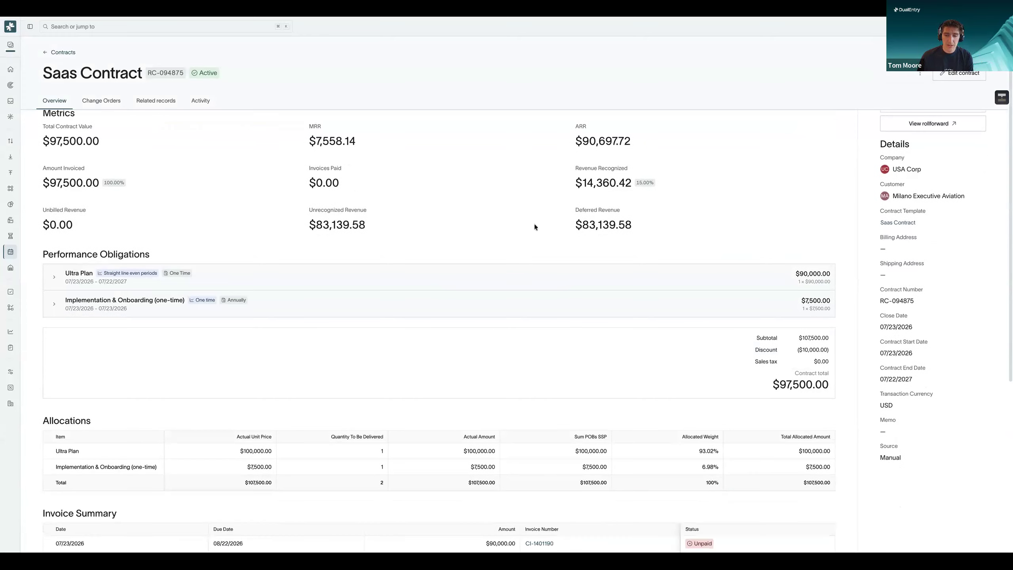
scroll(534, 225, down, 10)
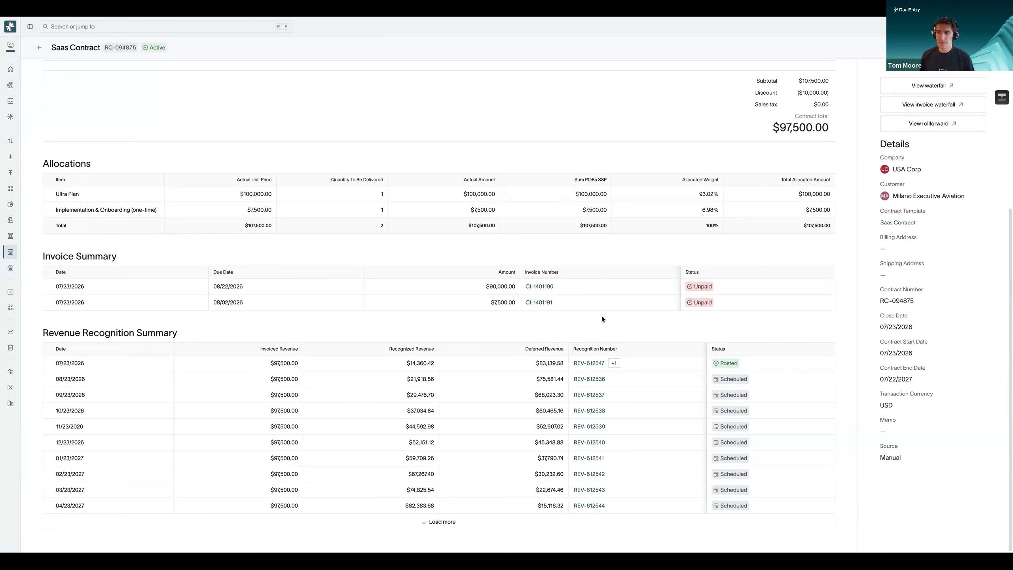
scroll(612, 315, up, 8)
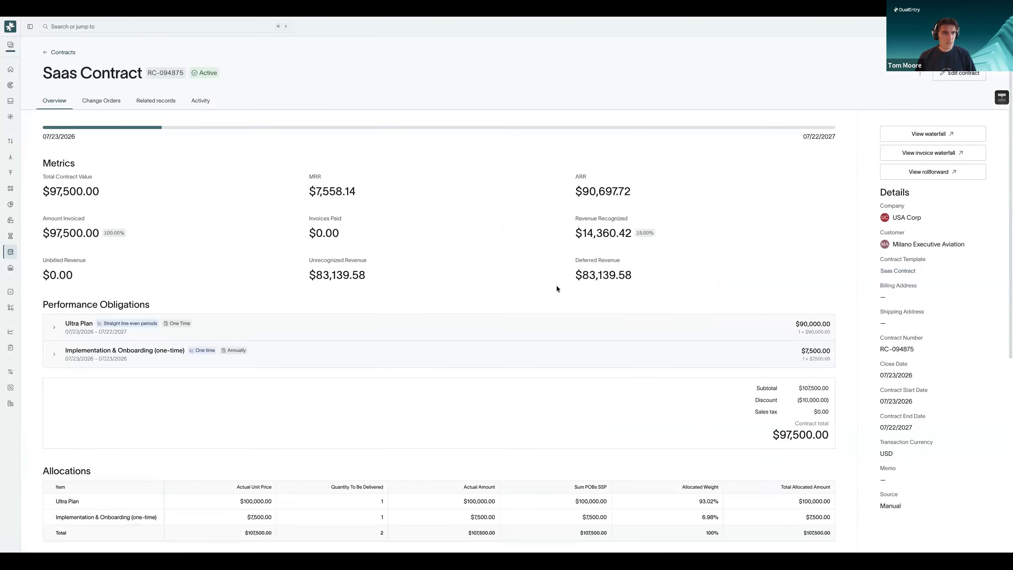
Step: Check the saved contract's change orders, related records and activity history
click(102, 100)
click(159, 100)
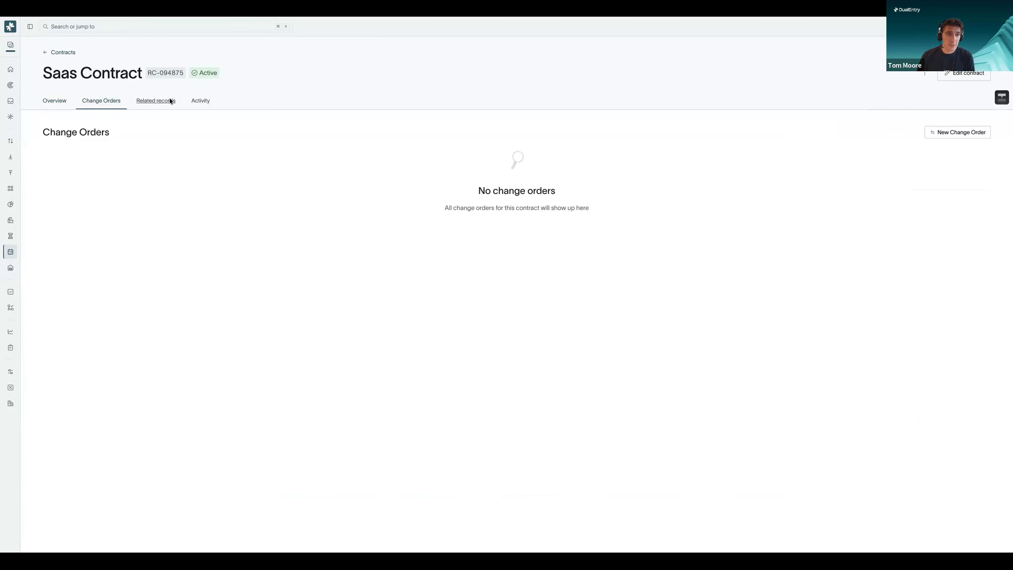
click(207, 102)
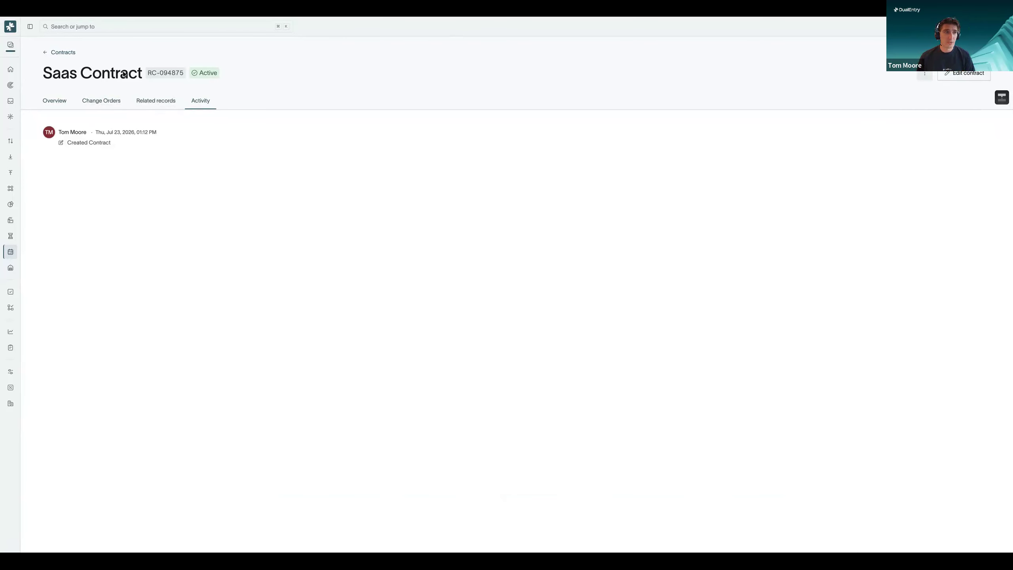
Step: Examine the contract's termination options, covering refund with credit account, accelerated recognition and early termination fee, and leave without terminating
click(52, 102)
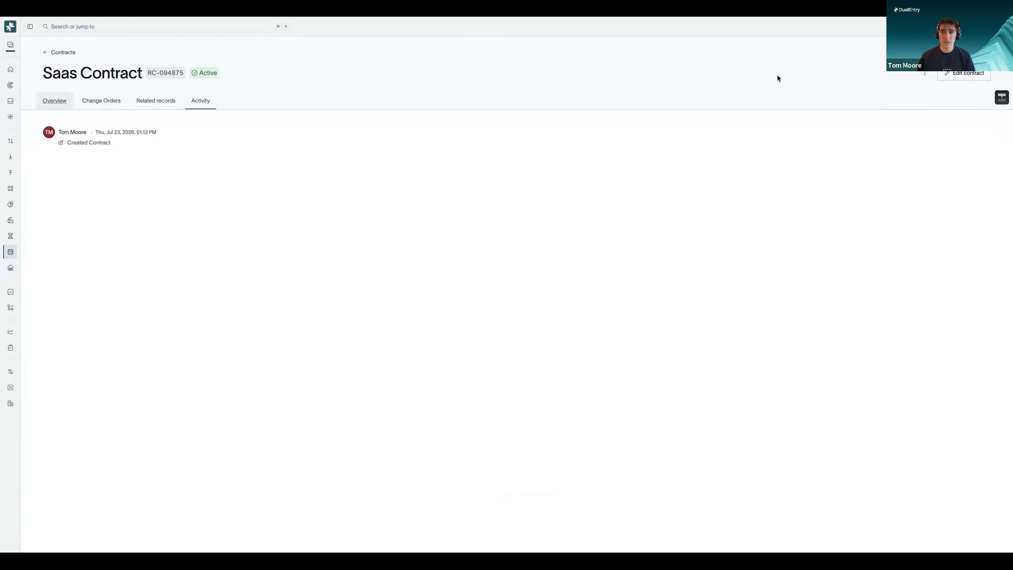
click(919, 73)
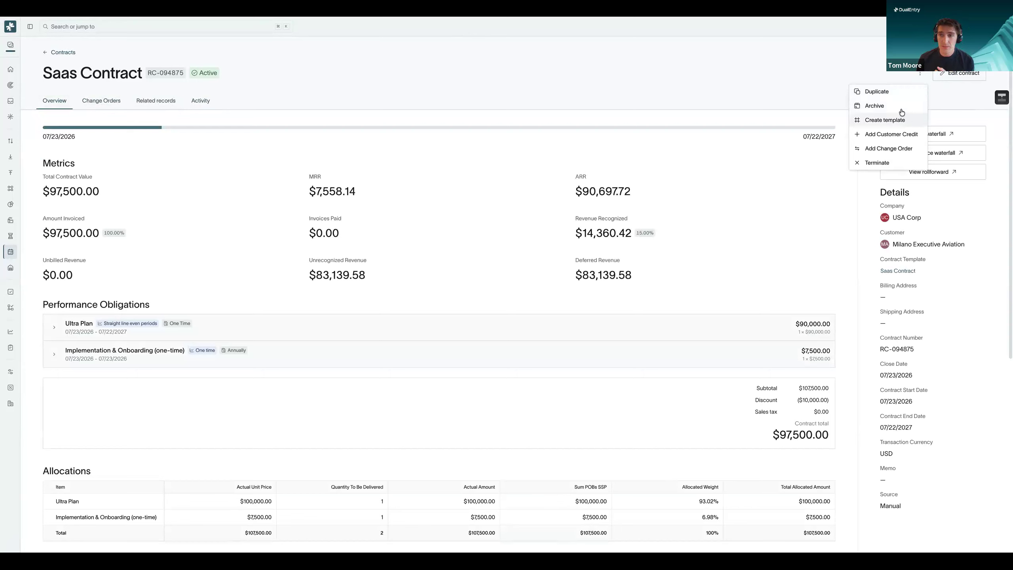
click(882, 162)
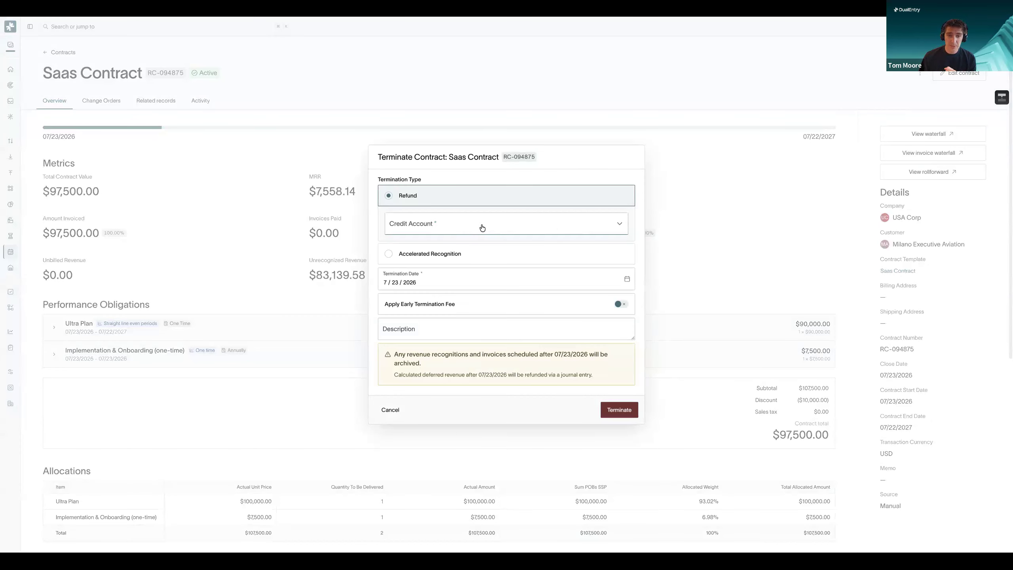
click(432, 253)
click(440, 218)
click(443, 232)
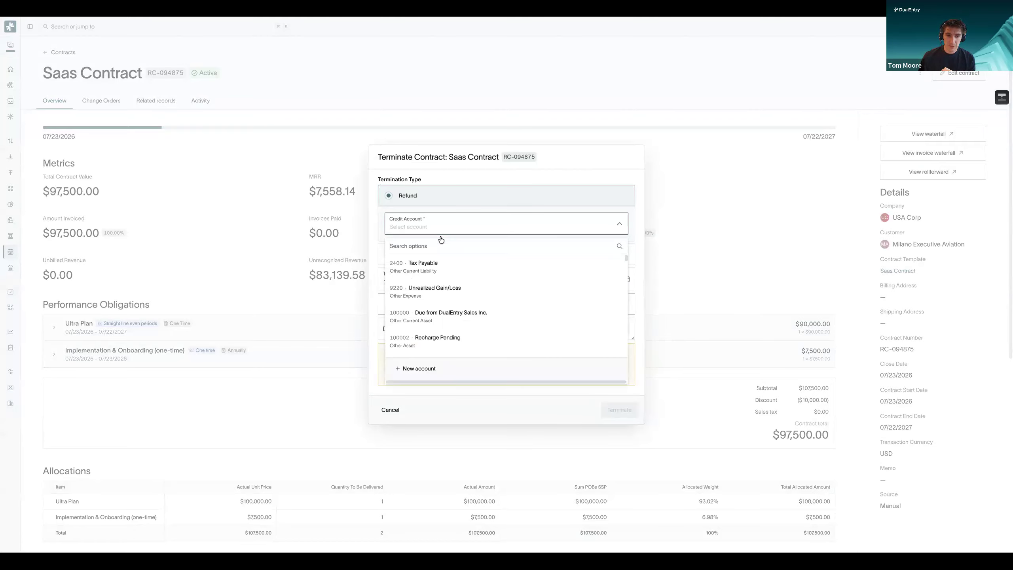
click(375, 238)
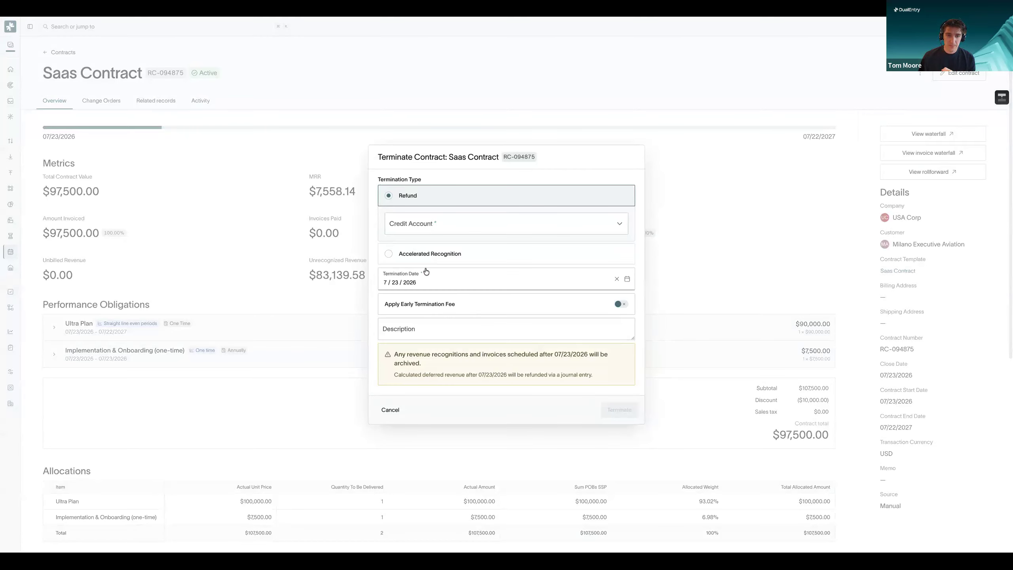
click(449, 257)
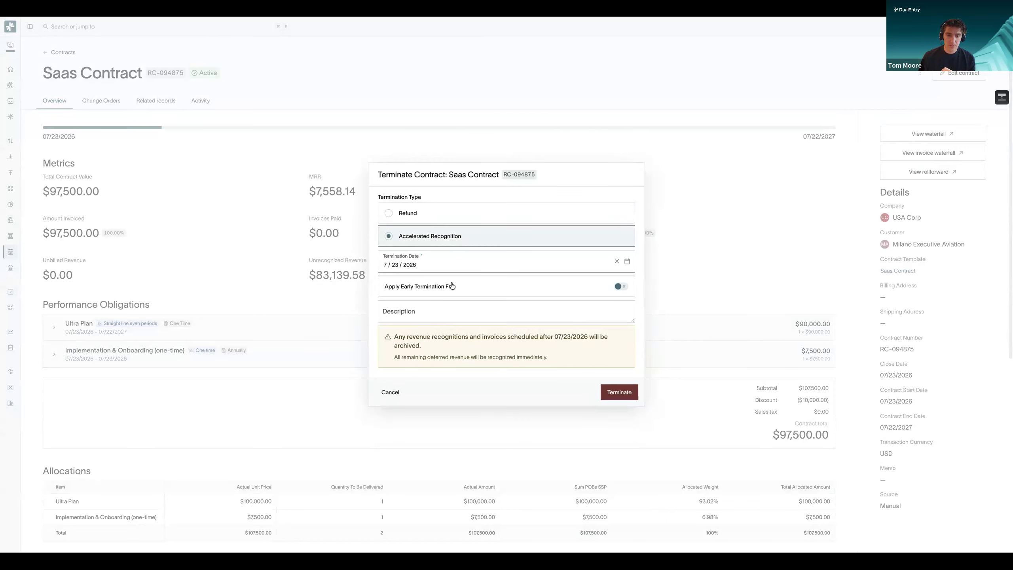
click(619, 286)
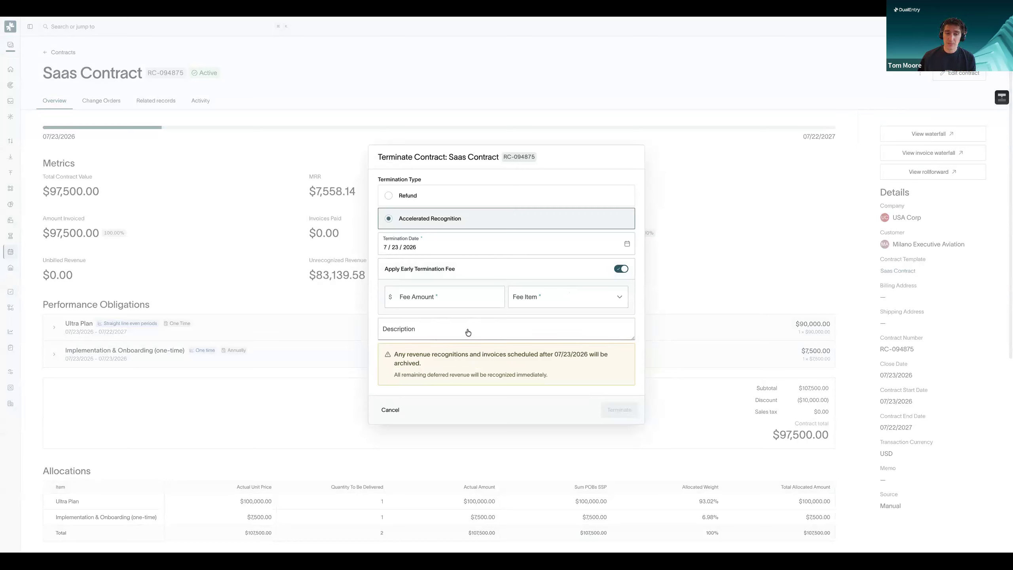
click(390, 409)
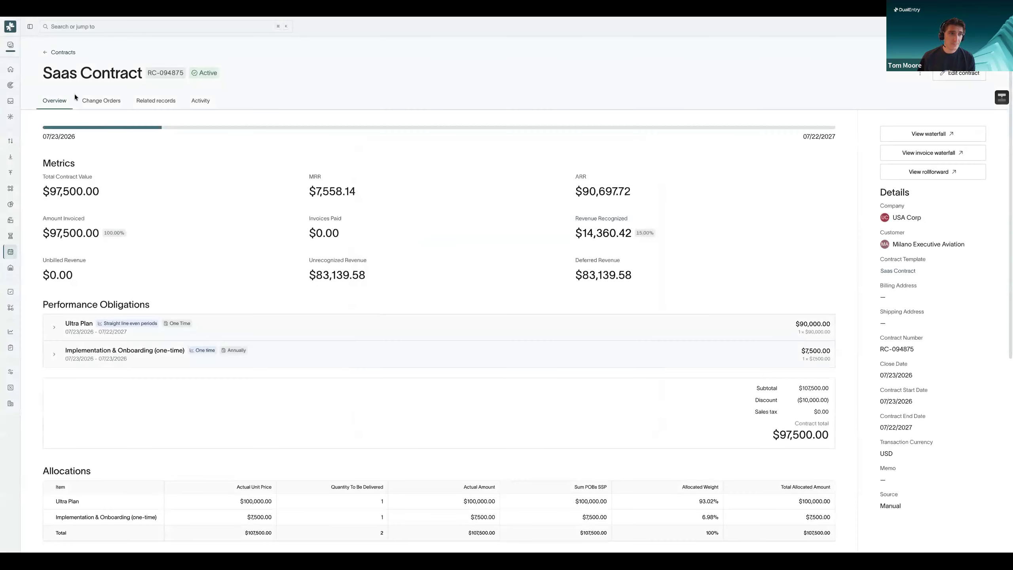
Step: Return to the contracts list and open the $169,000.00 Saas Contract that starts on 07/13/2026
click(61, 52)
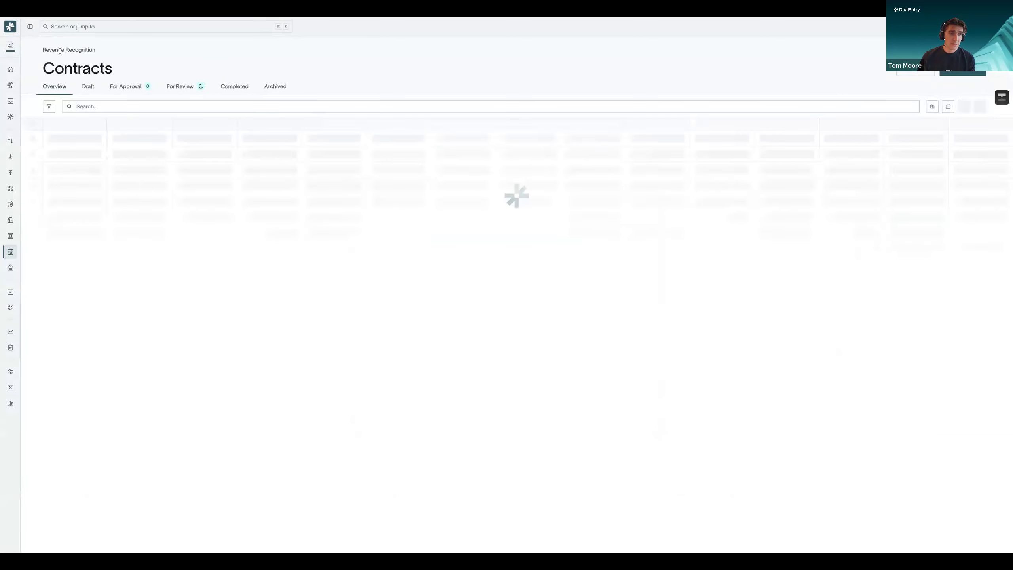
scroll(134, 331, down, 2)
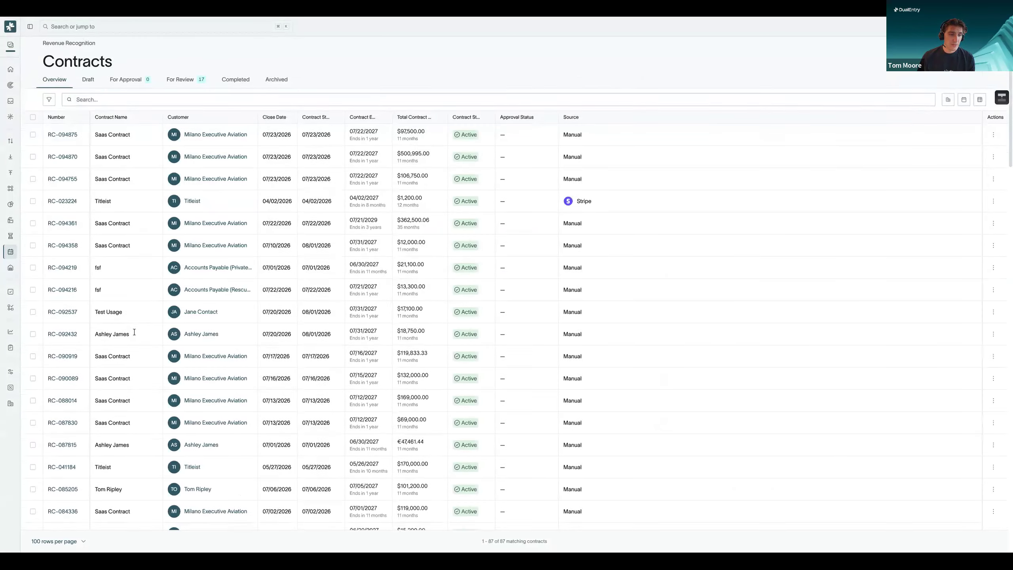
scroll(68, 339, down, 1)
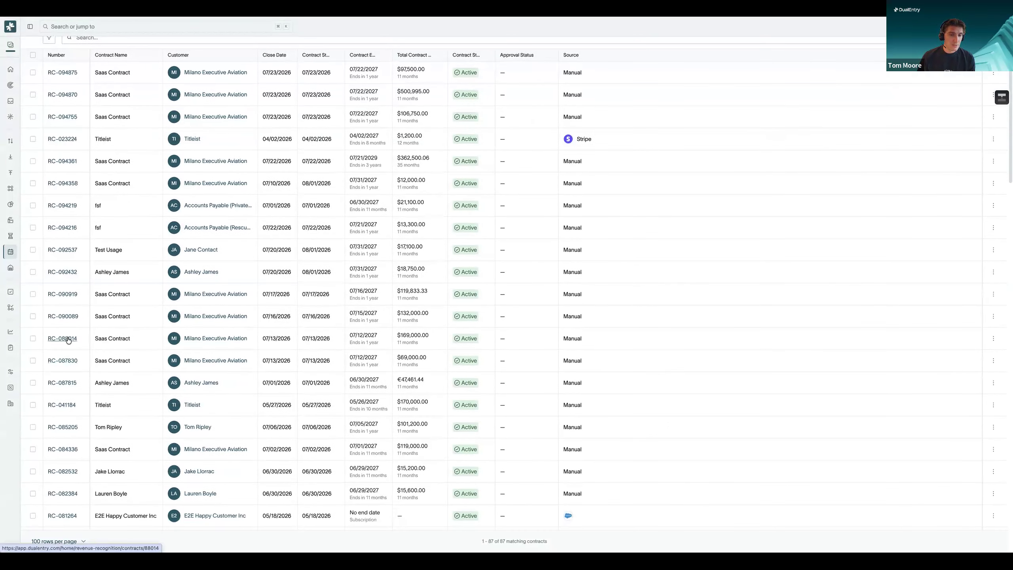
click(79, 326)
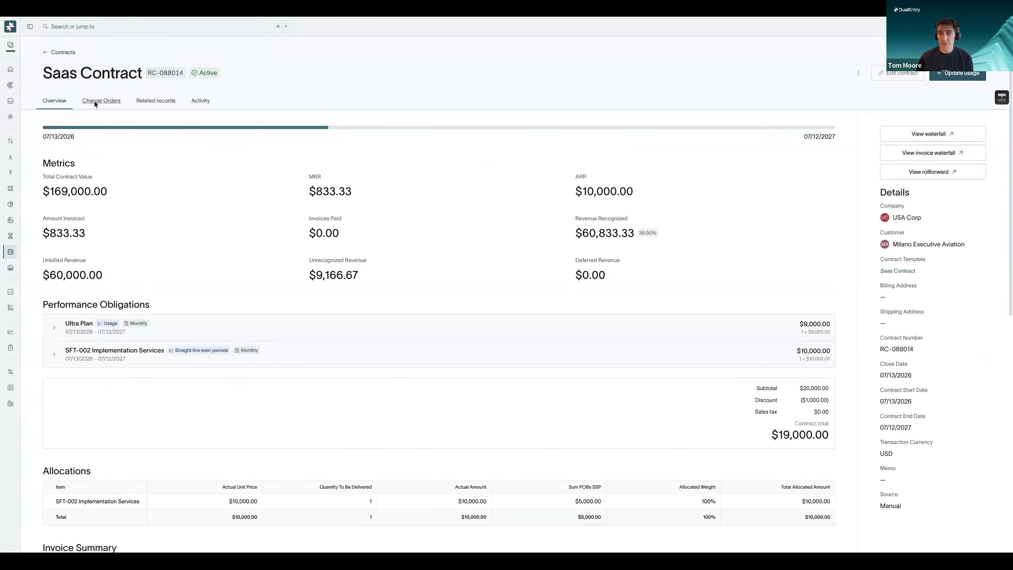
Step: Start a new change order for the contract and set its effective date to 8/12/2026
click(858, 73)
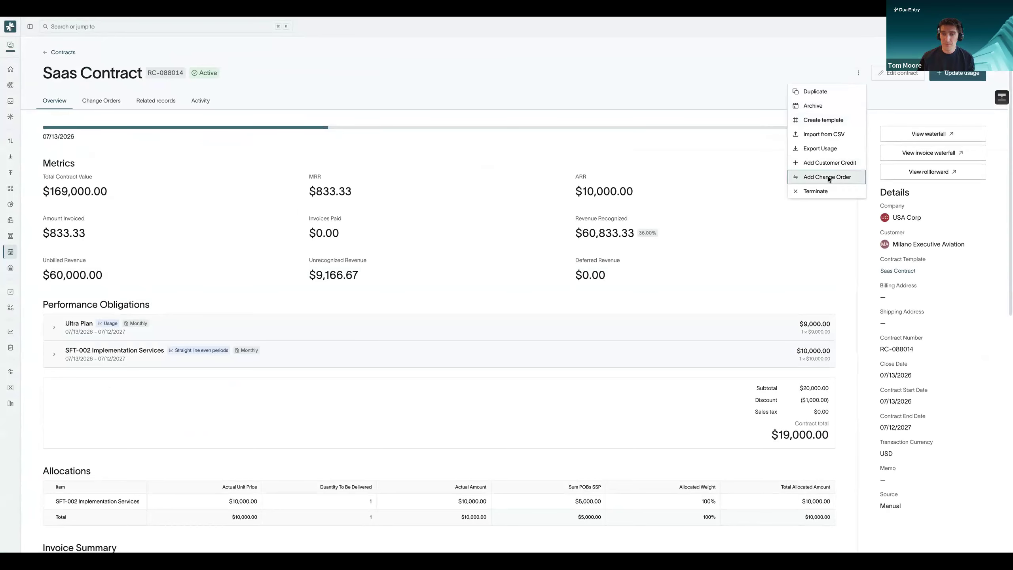
click(828, 178)
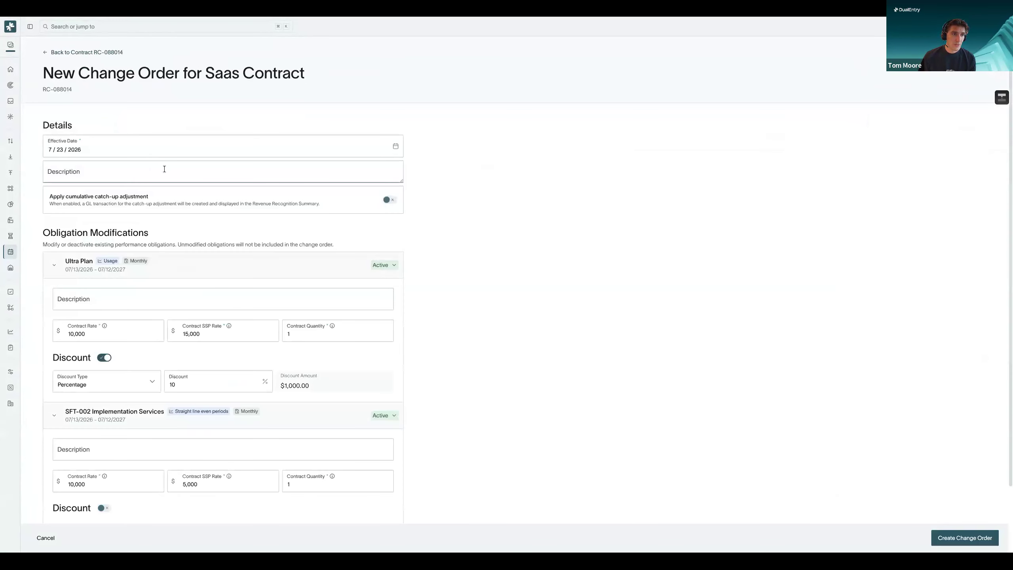
scroll(162, 159, down, 1)
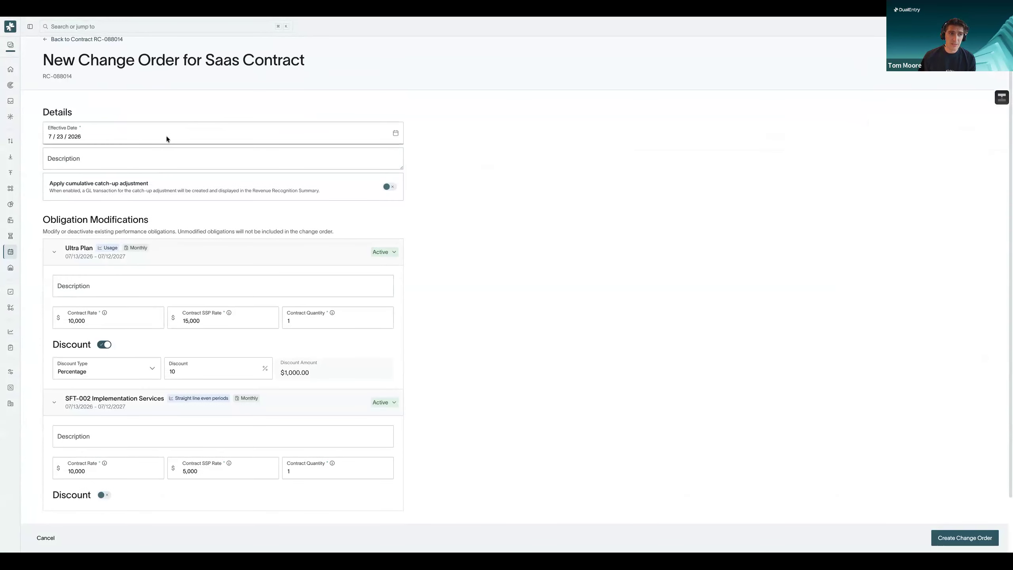
click(166, 137)
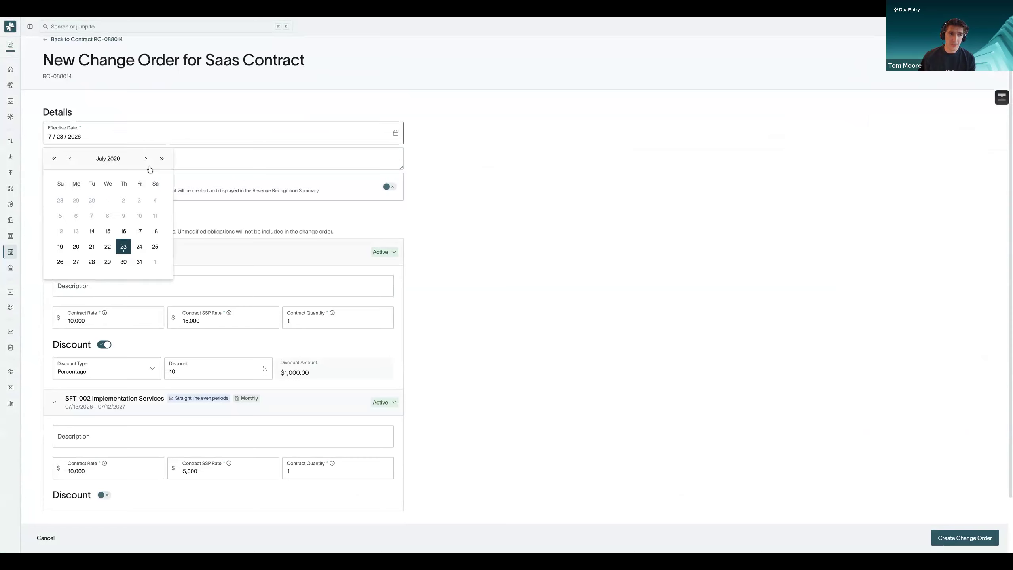
click(146, 158)
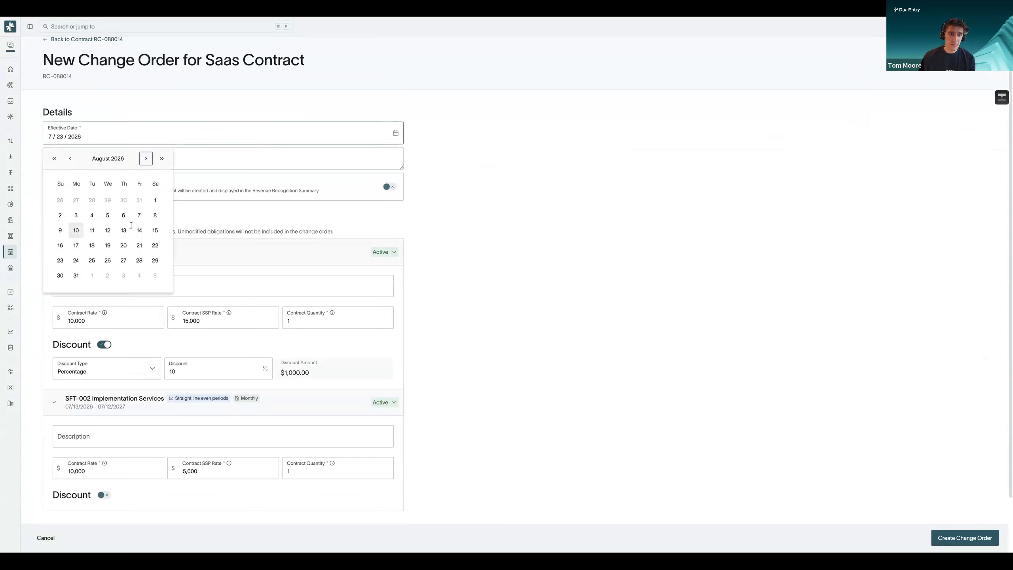
click(107, 230)
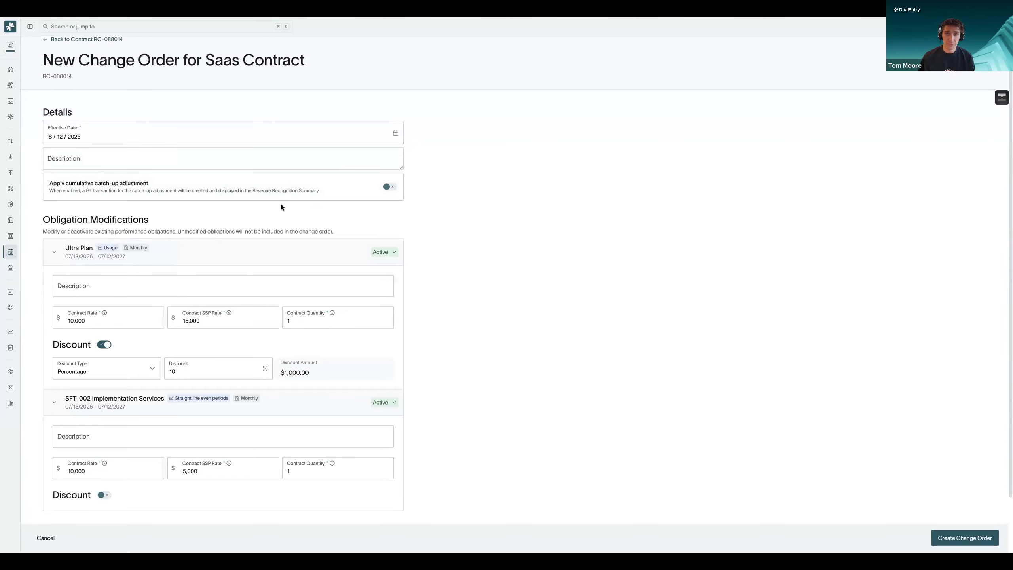
Step: Add a new performance obligation to the change order with Mega subscription as its item
scroll(266, 218, down, 2)
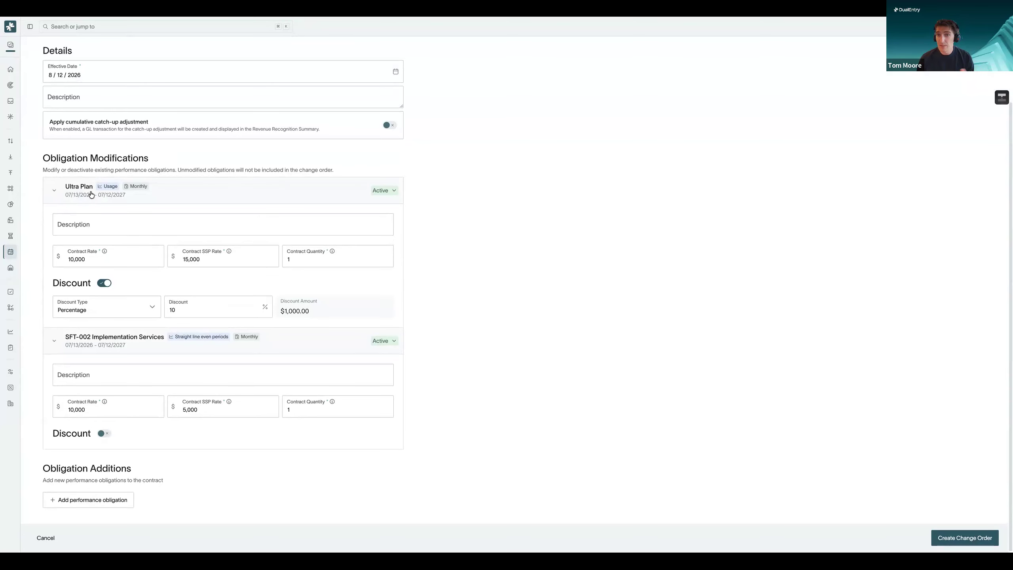
click(110, 499)
scroll(117, 462, down, 7)
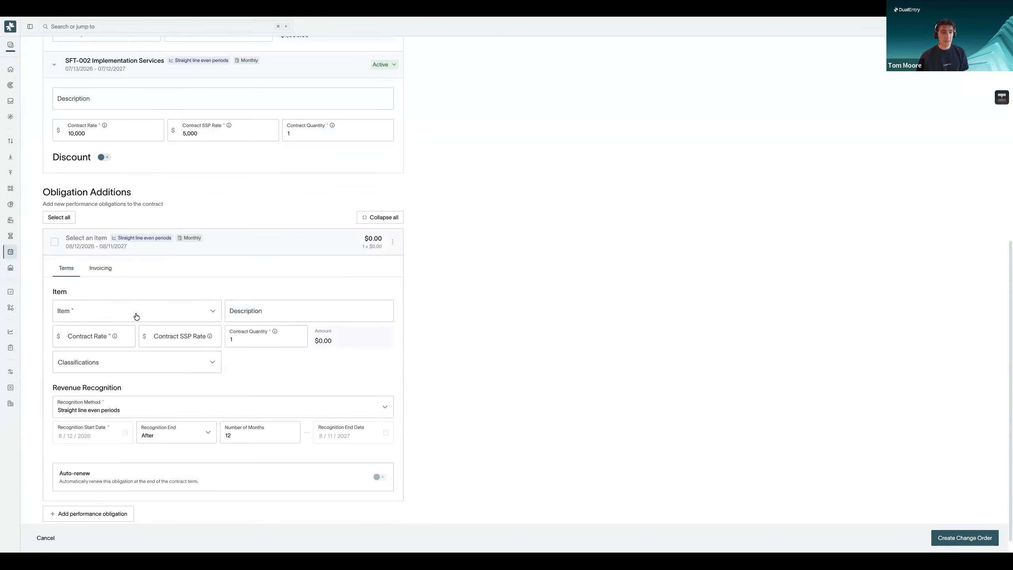
click(120, 297)
text(mega)
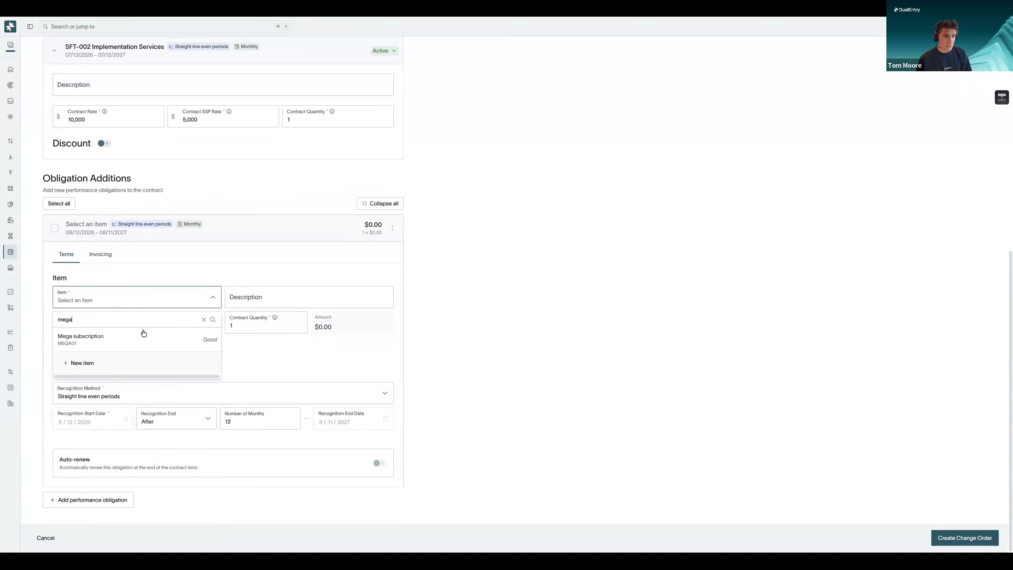
click(172, 339)
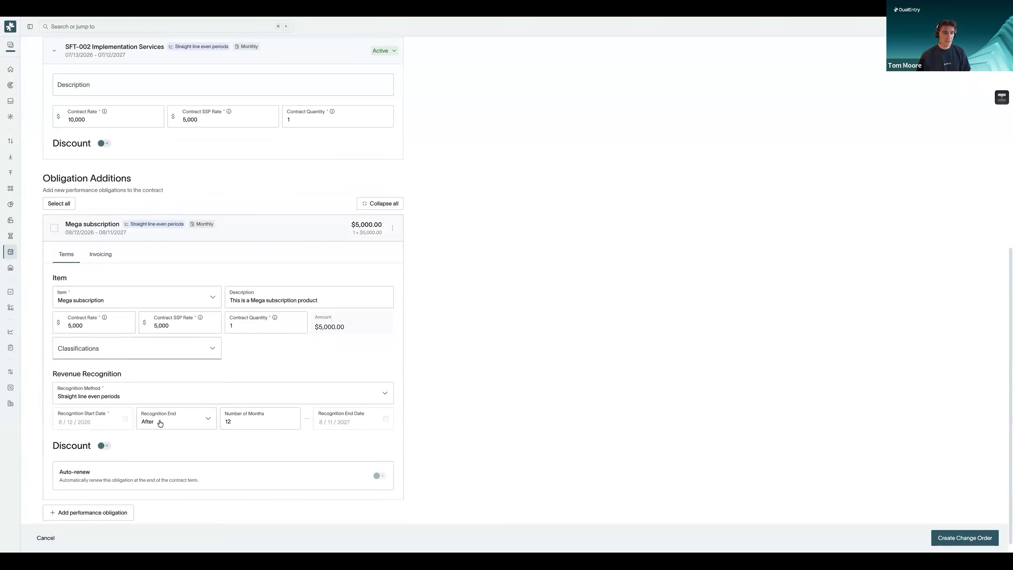
Step: Check the Mega subscription obligation's terms and invoicing configuration, and create the change order
scroll(157, 423, down, 1)
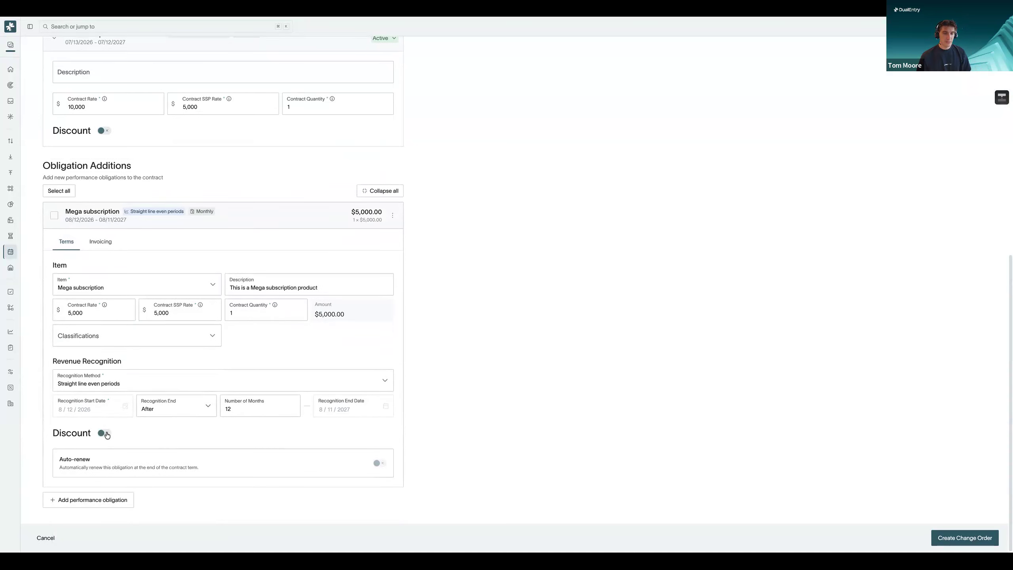
scroll(223, 369, up, 1)
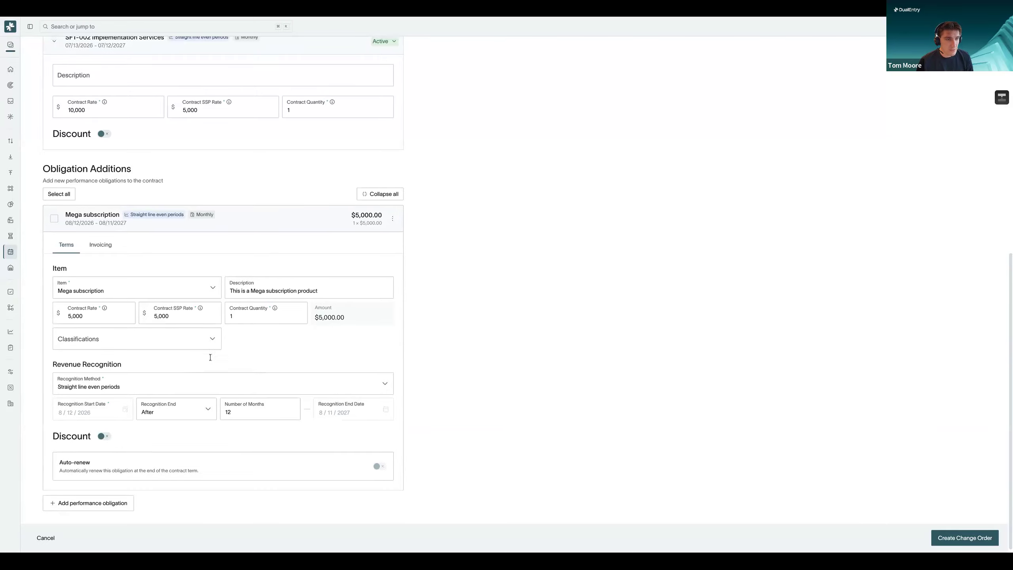
click(99, 244)
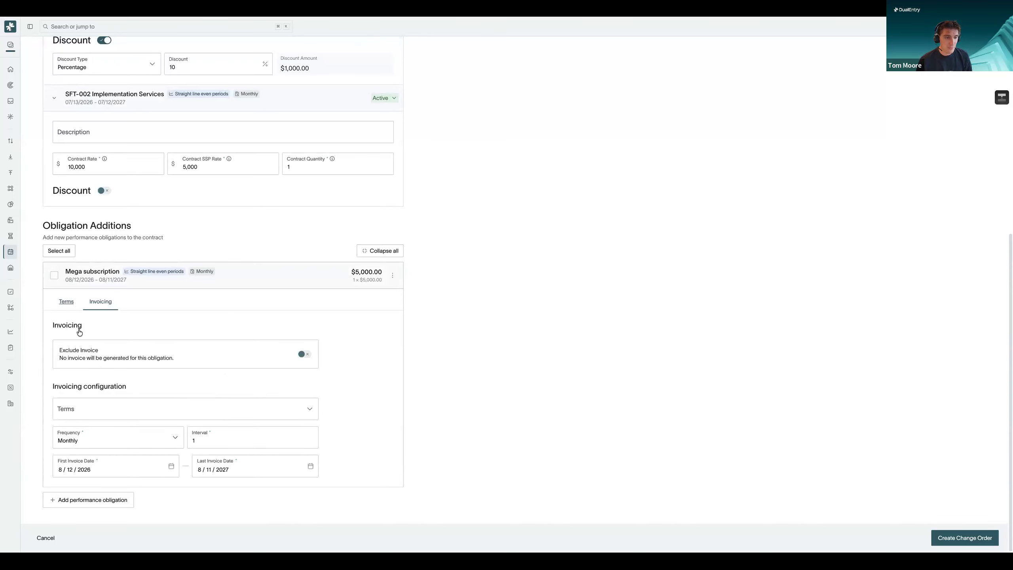
click(67, 301)
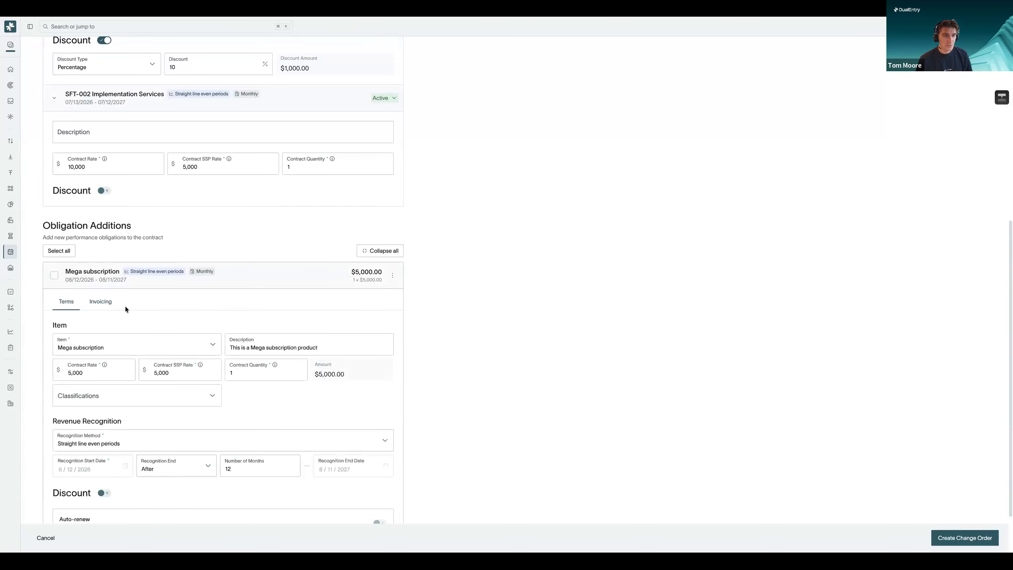
scroll(125, 305, down, 2)
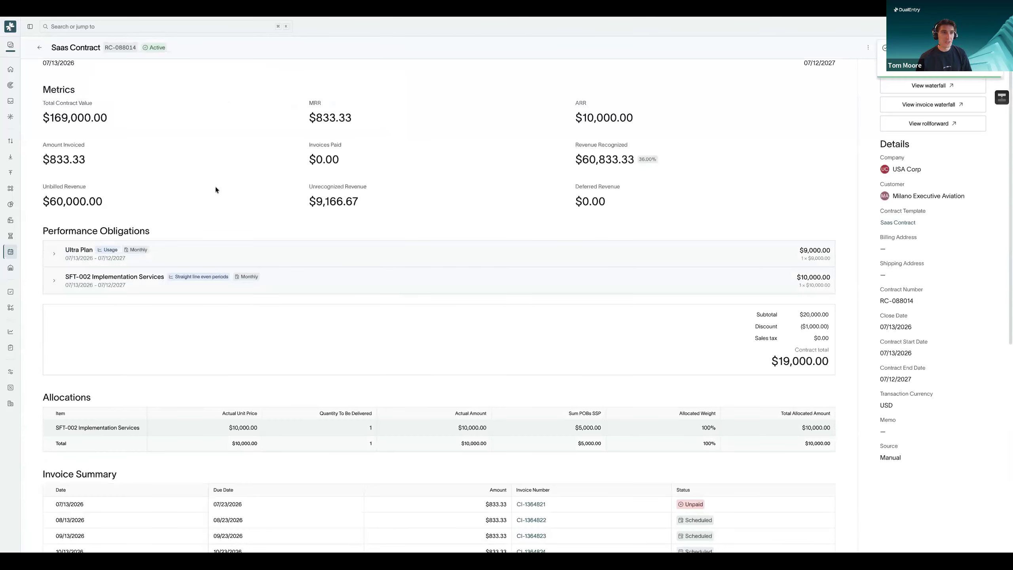
Step: Review the updated contract's metrics, allocations, invoice summary and revenue recognition summary
scroll(110, 98, up, 2)
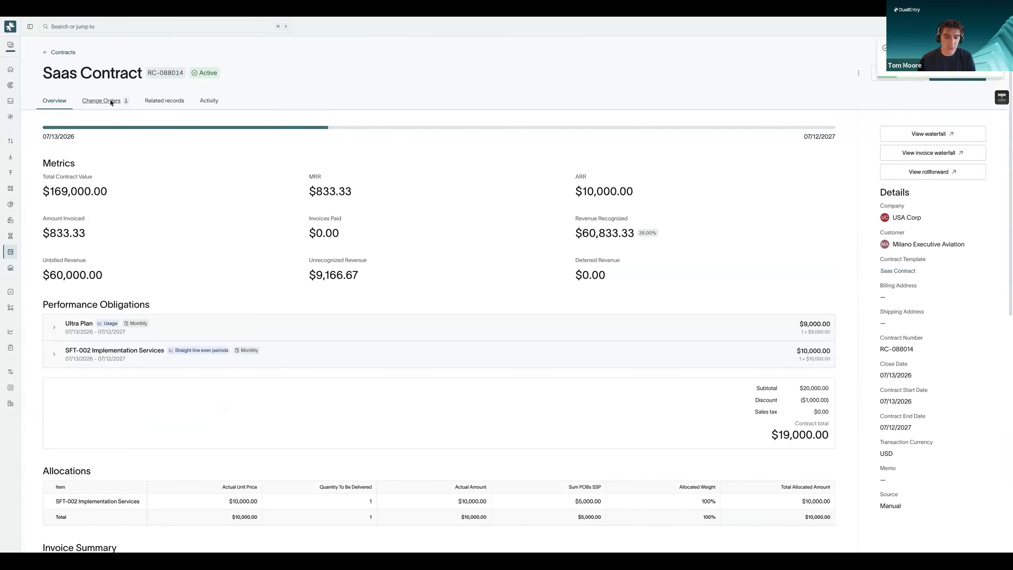
scroll(199, 231, down, 9)
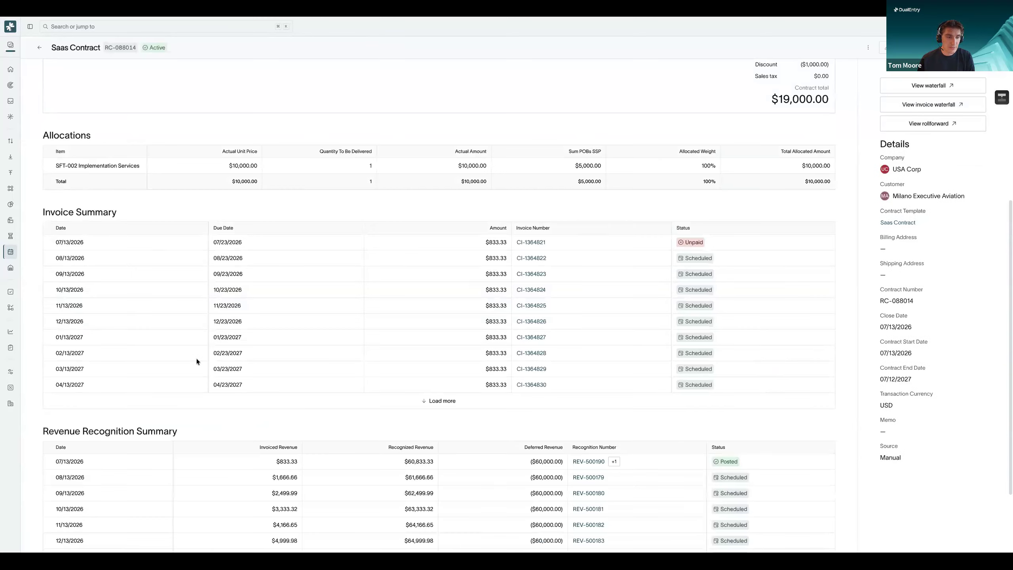
scroll(247, 387, down, 2)
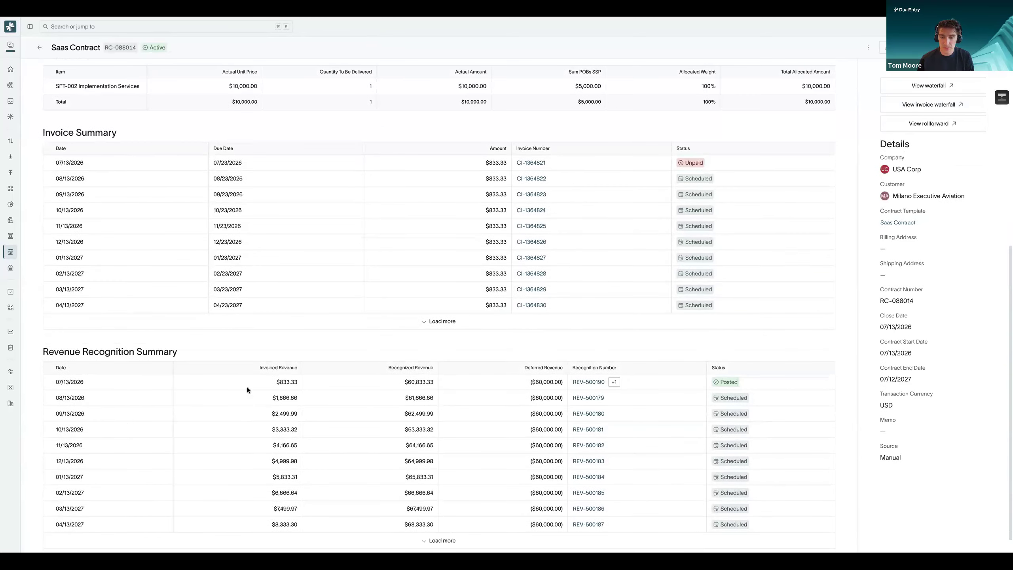
scroll(247, 388, down, 1)
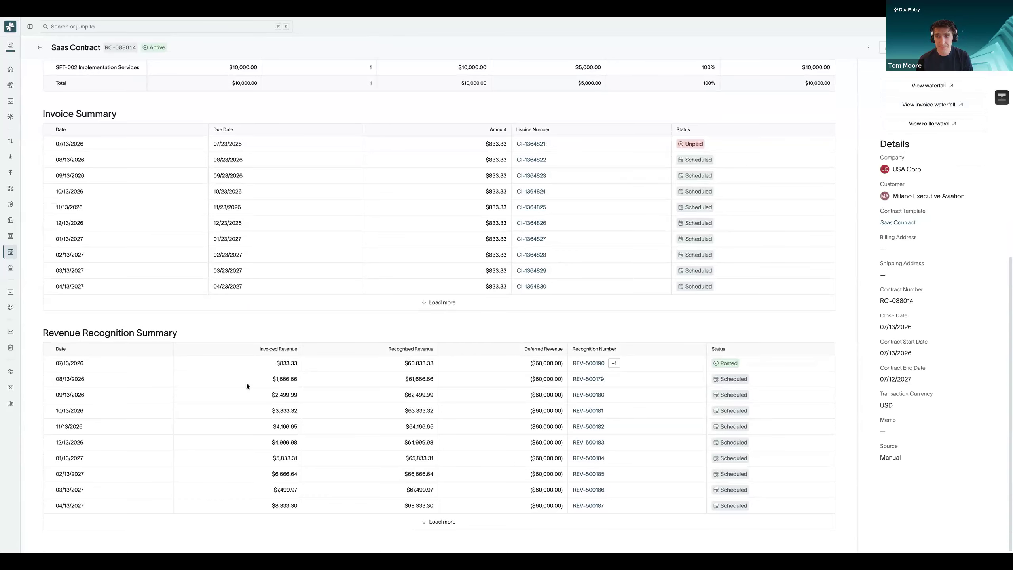
scroll(246, 383, up, 12)
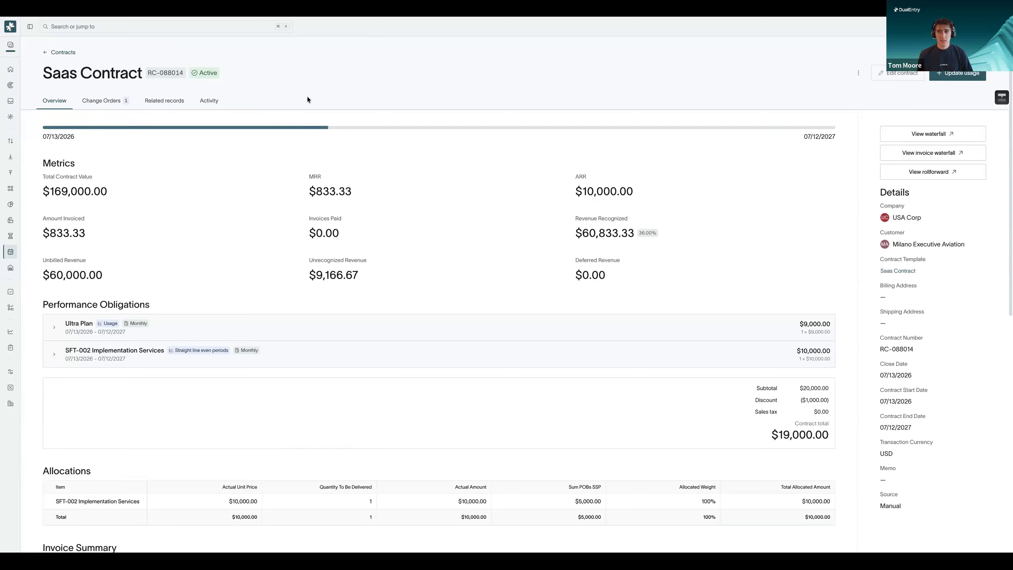
Step: Open the revenue Waterfall report and examine the monthly revenue in its detail view by customer and contract
click(8, 254)
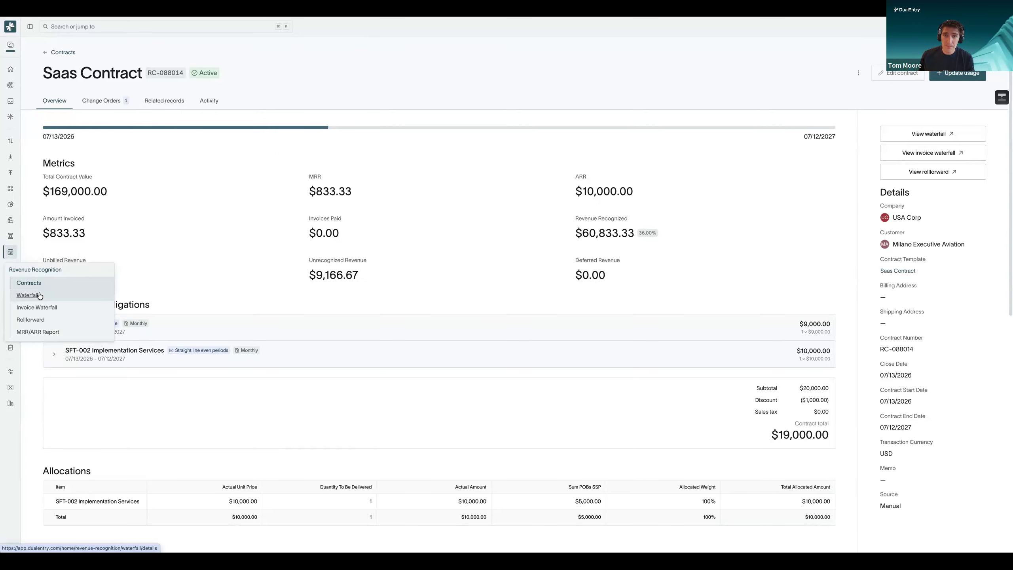
click(40, 296)
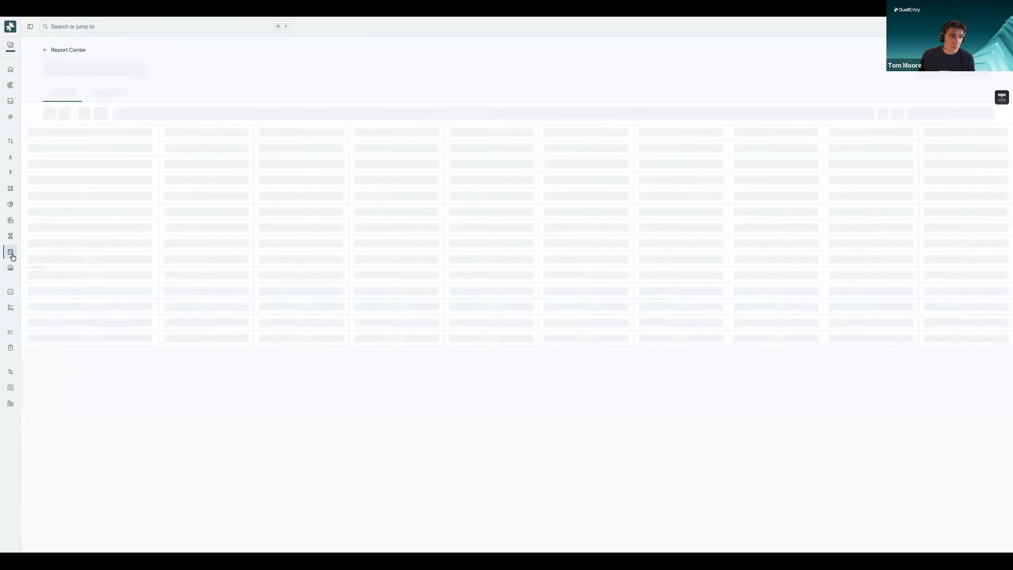
click(9, 257)
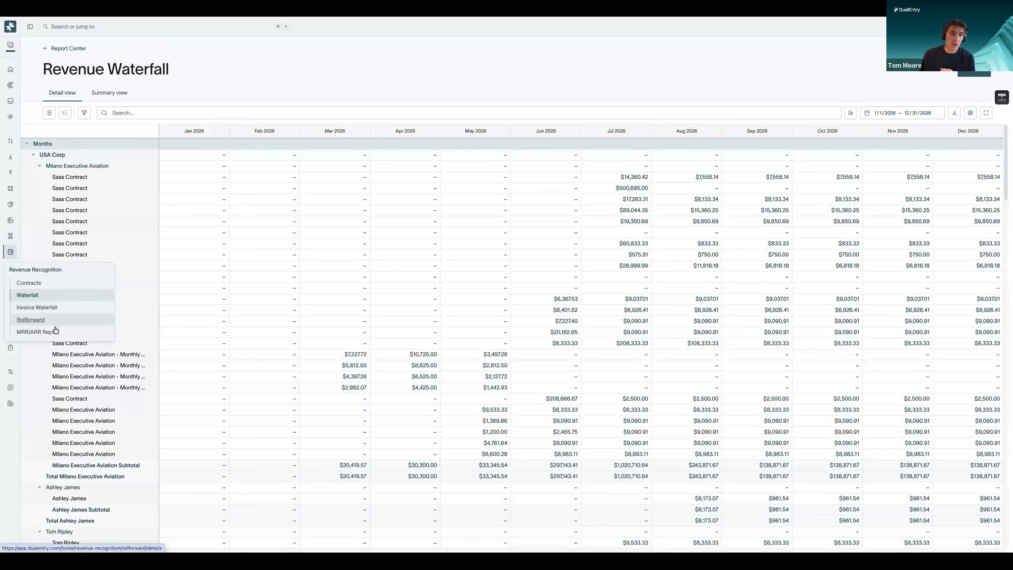
click(231, 49)
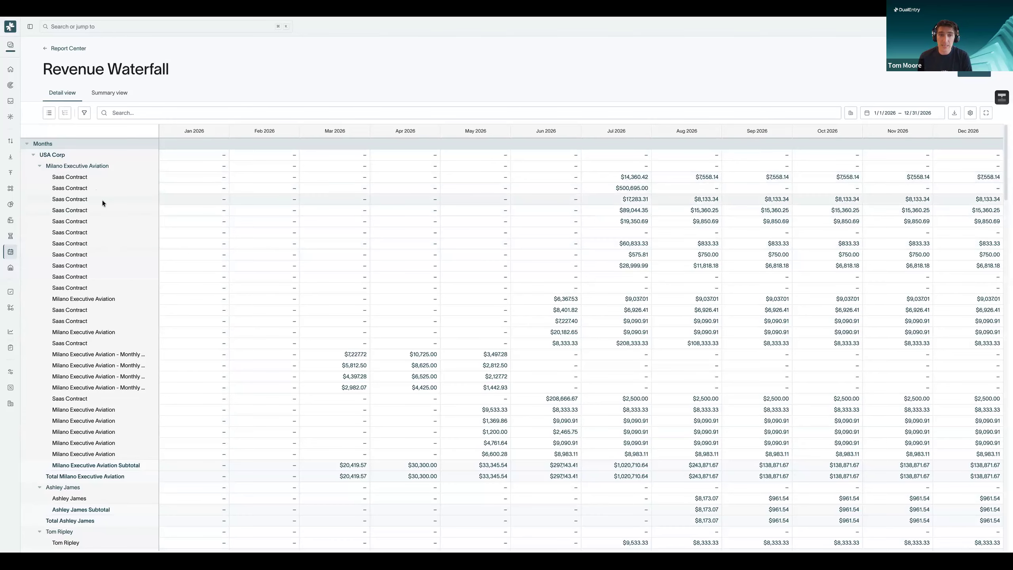
scroll(120, 253, down, 2)
scroll(121, 253, down, 1)
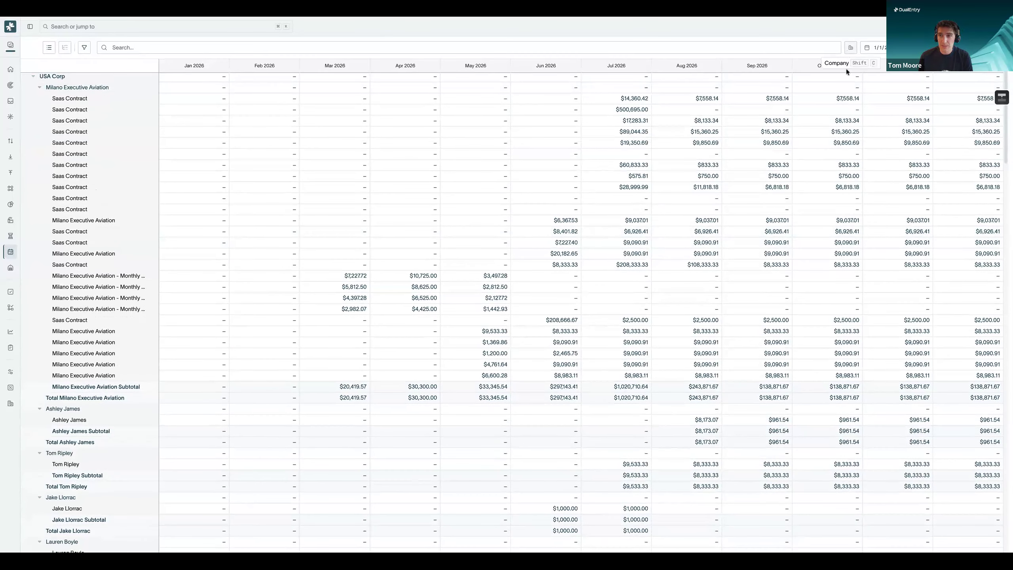
Step: Check the company filter options of the Revenue Waterfall and look through the monthly amounts across its customers
click(851, 47)
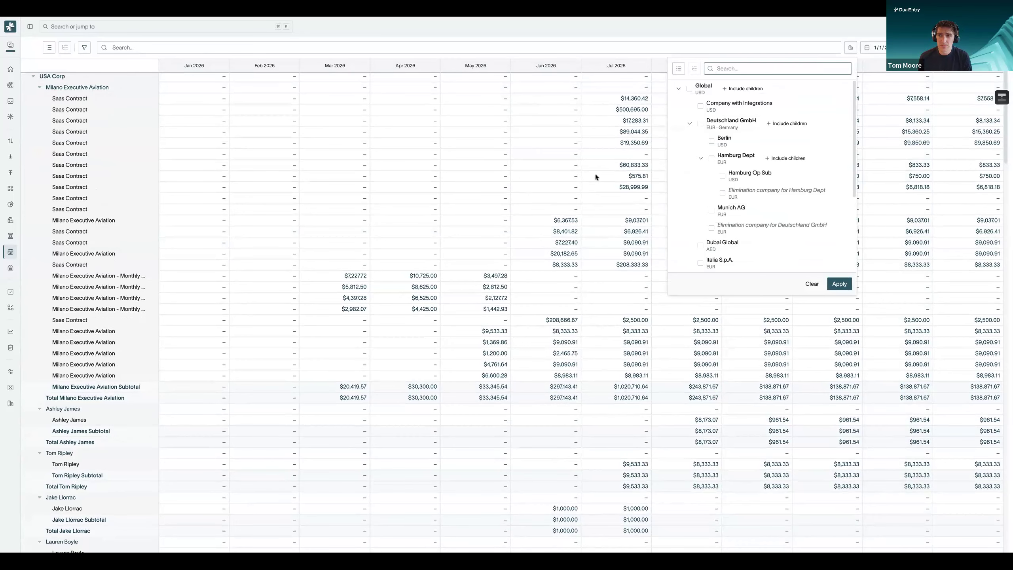
scroll(595, 175, up, 2)
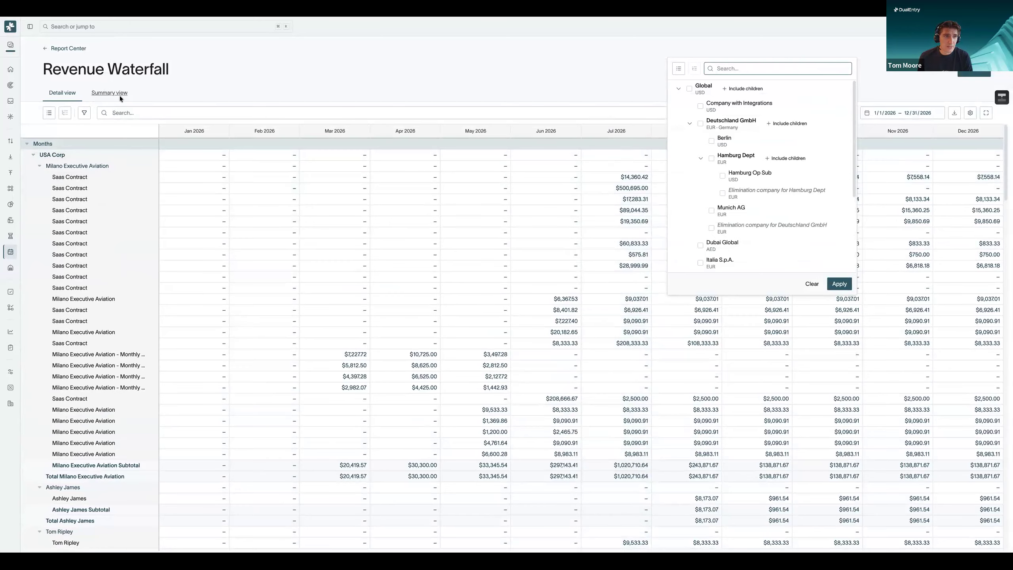
scroll(180, 180, down, 4)
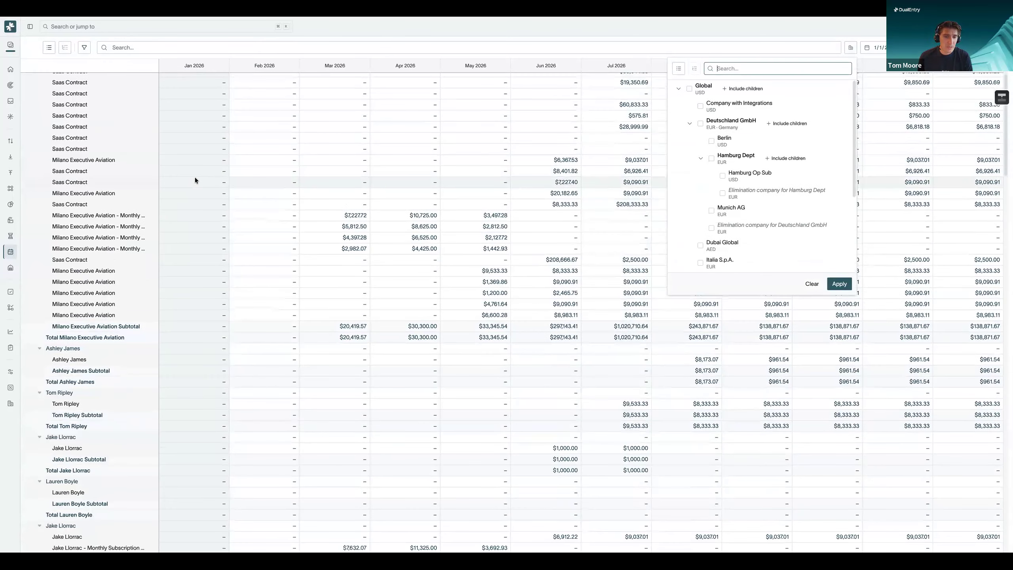
scroll(221, 176, down, 6)
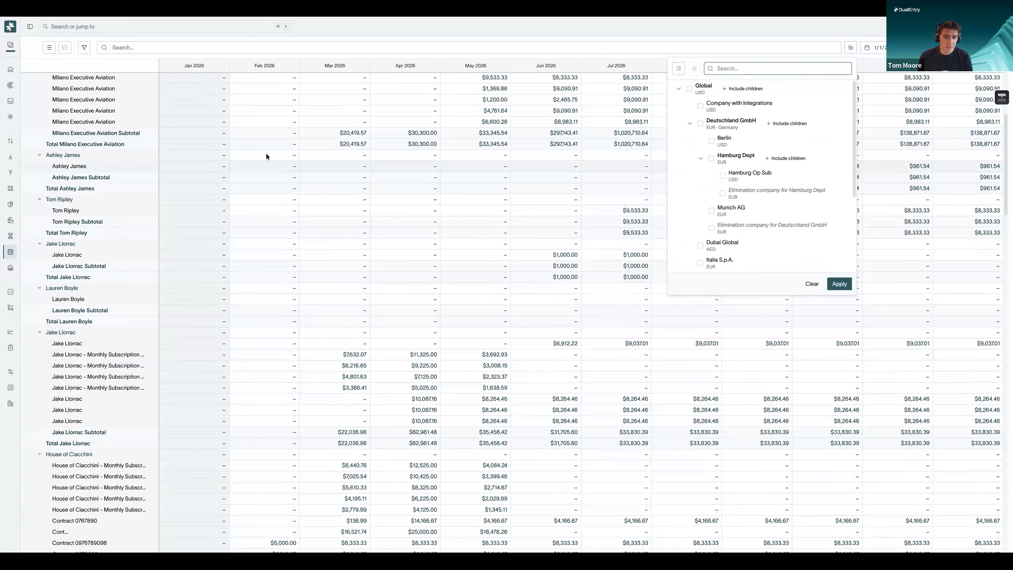
scroll(581, 174, up, 10)
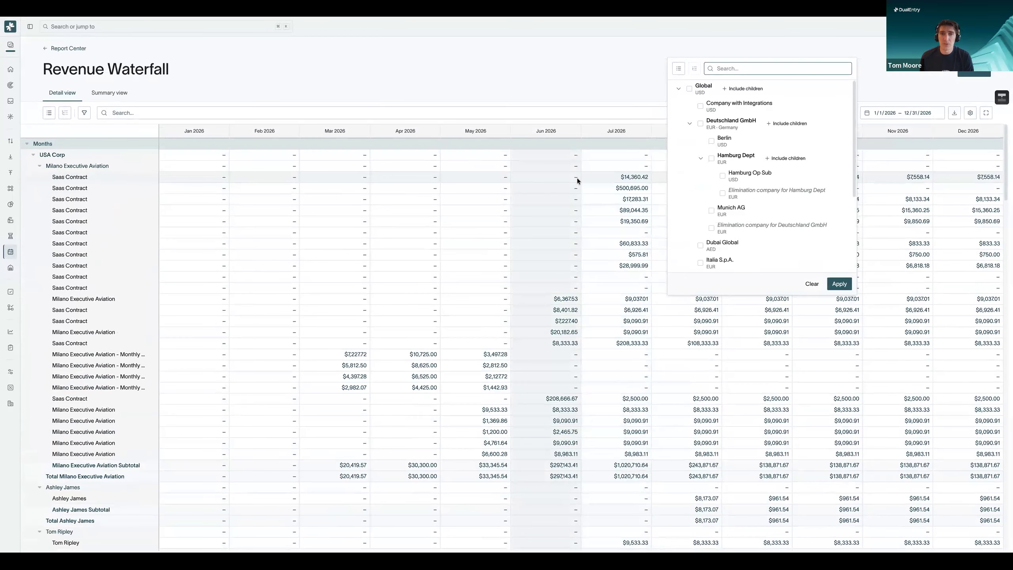
Step: Open the Invoice Waterfall report and examine the monthly invoicing amounts across customers and contracts
click(11, 255)
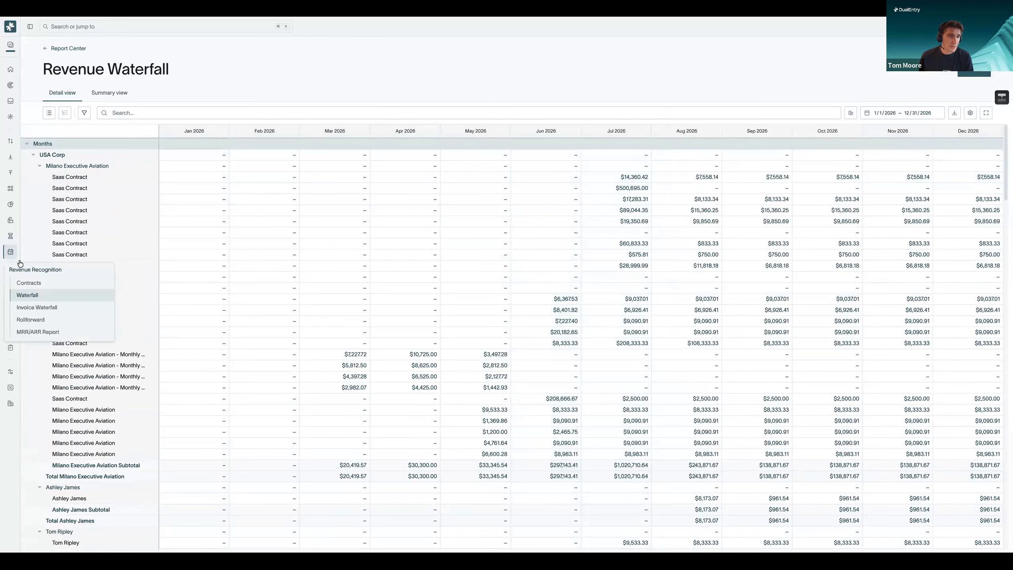
click(50, 308)
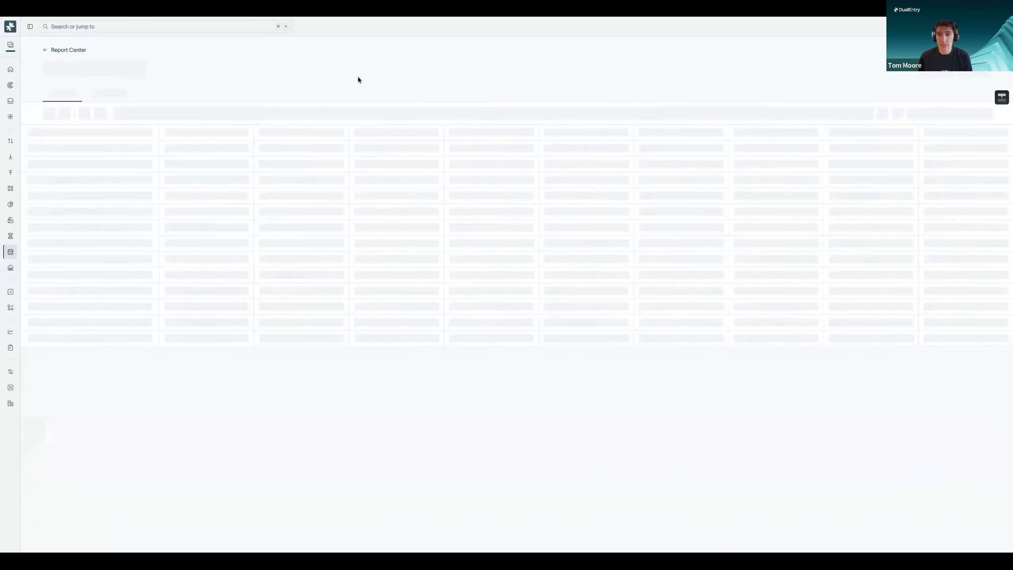
scroll(358, 222, down, 3)
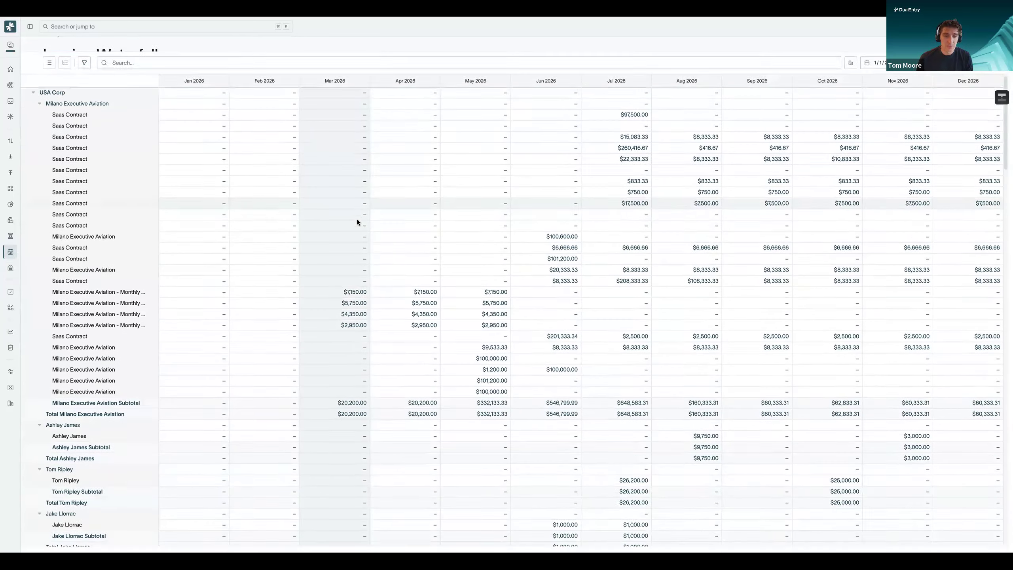
scroll(352, 273, up, 3)
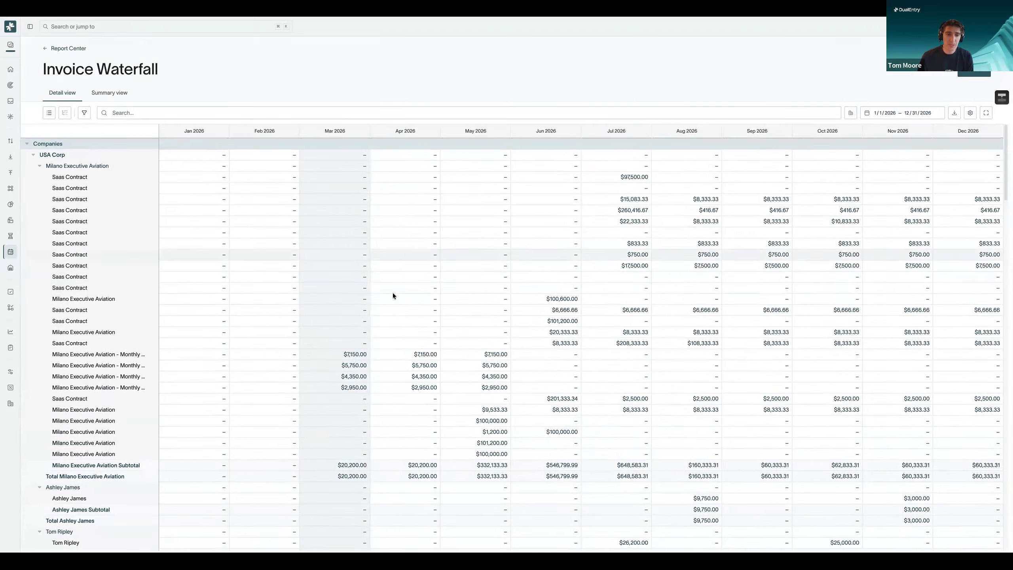
scroll(388, 290, down, 3)
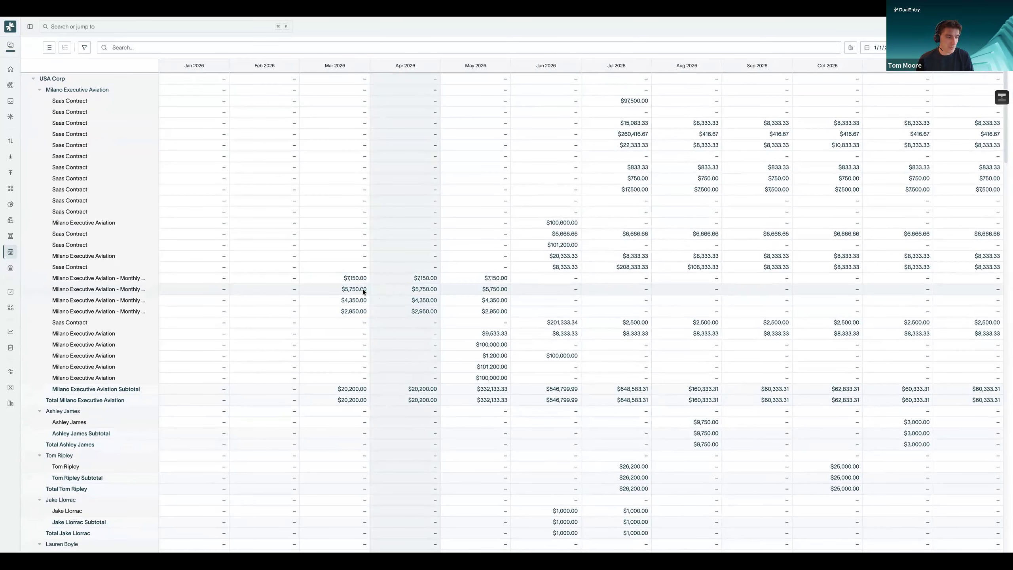
scroll(493, 277, down, 12)
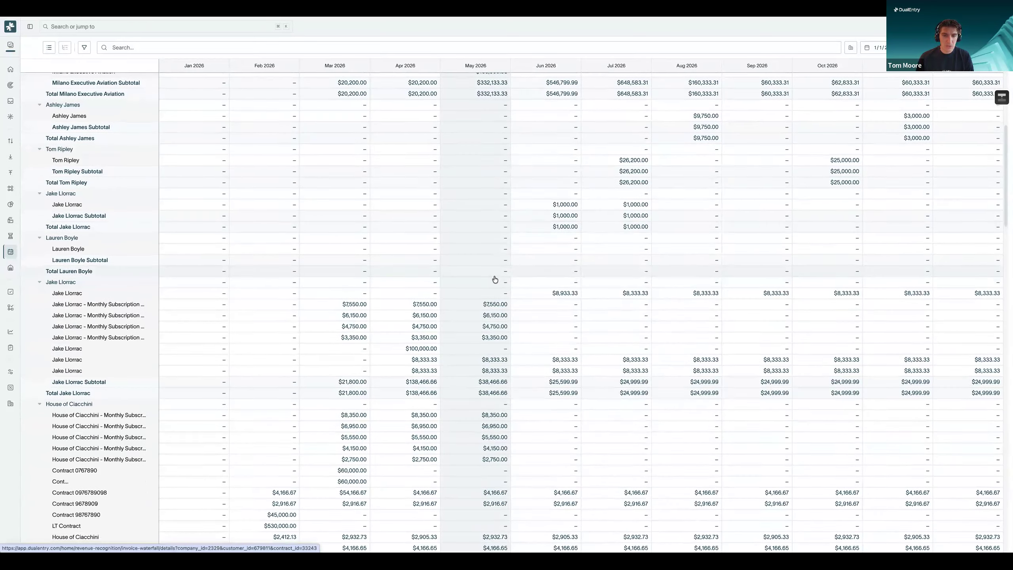
scroll(494, 276, up, 15)
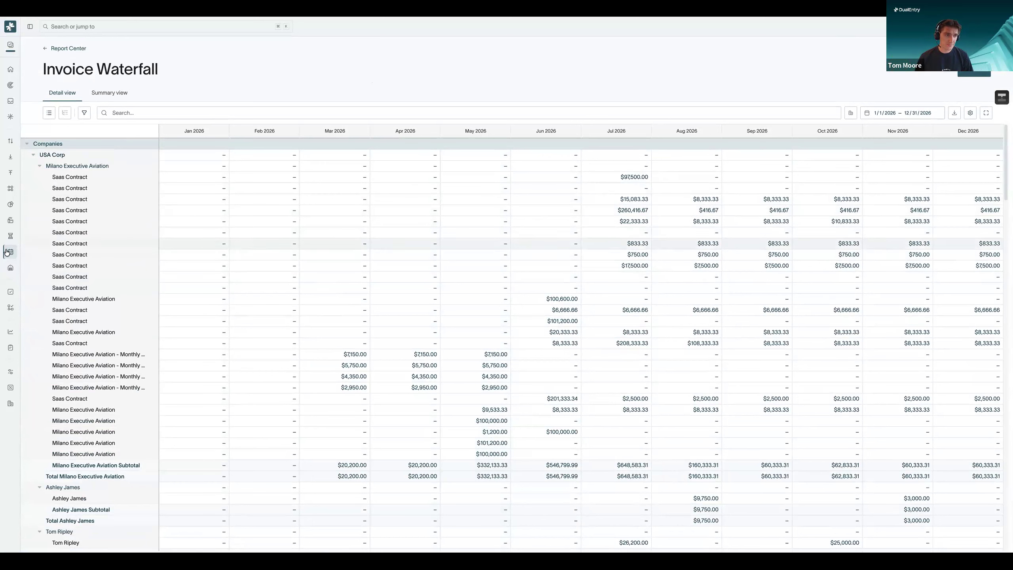
Step: Open the Revenue Recognition Rollforward report to examine deferred revenue, new billings and recognized revenue by month
mouse_move(7, 252)
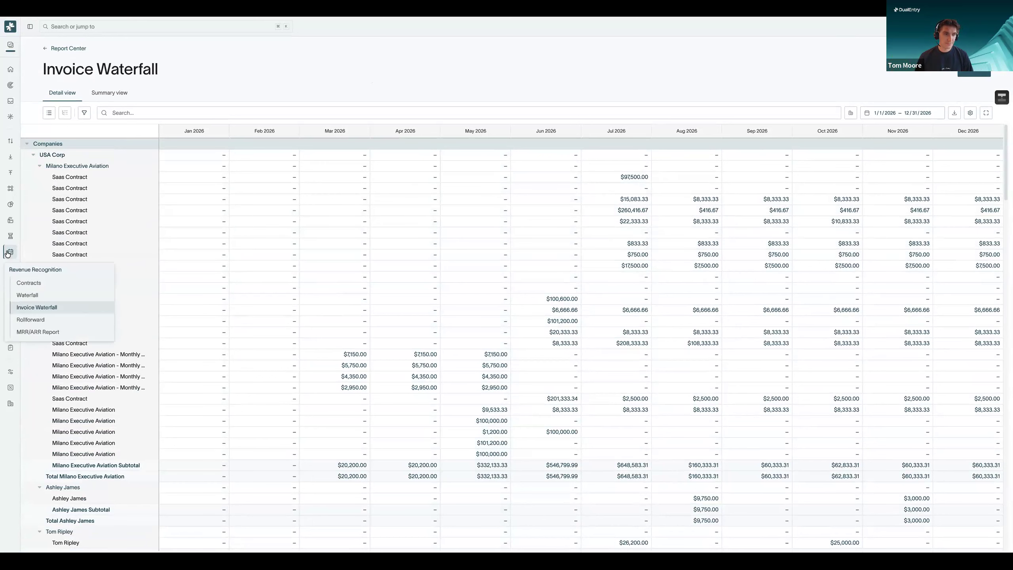
click(43, 320)
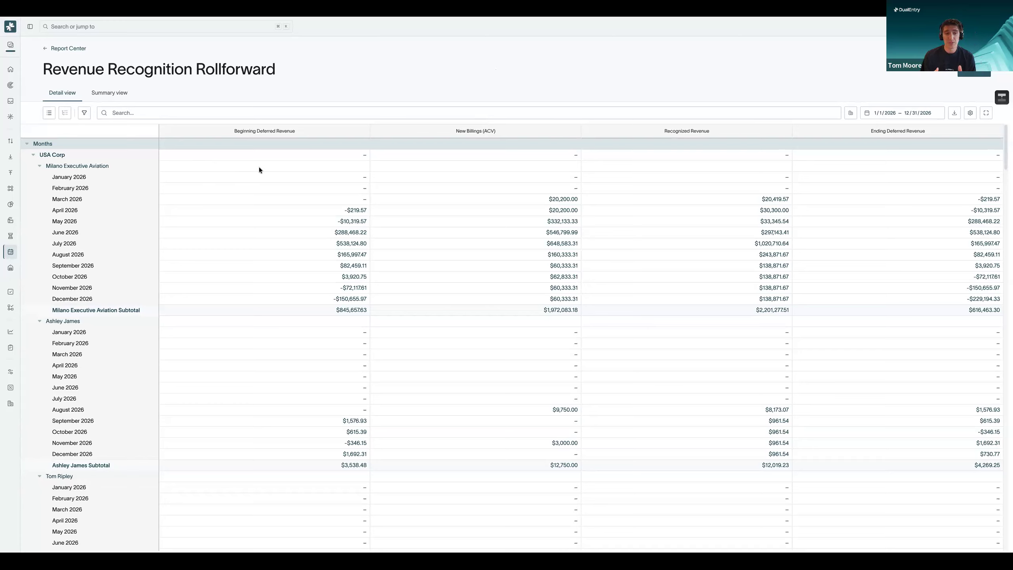
Step: Open the Test Usage contract from the contracts list and examine the terms of its SFT-003 Unmapped Product usage obligation
click(13, 256)
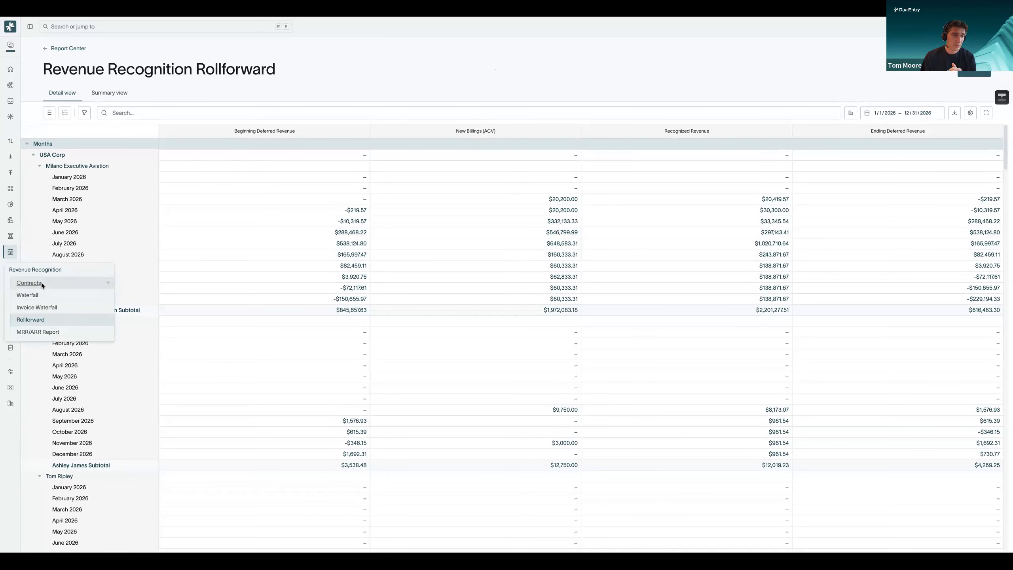
click(42, 282)
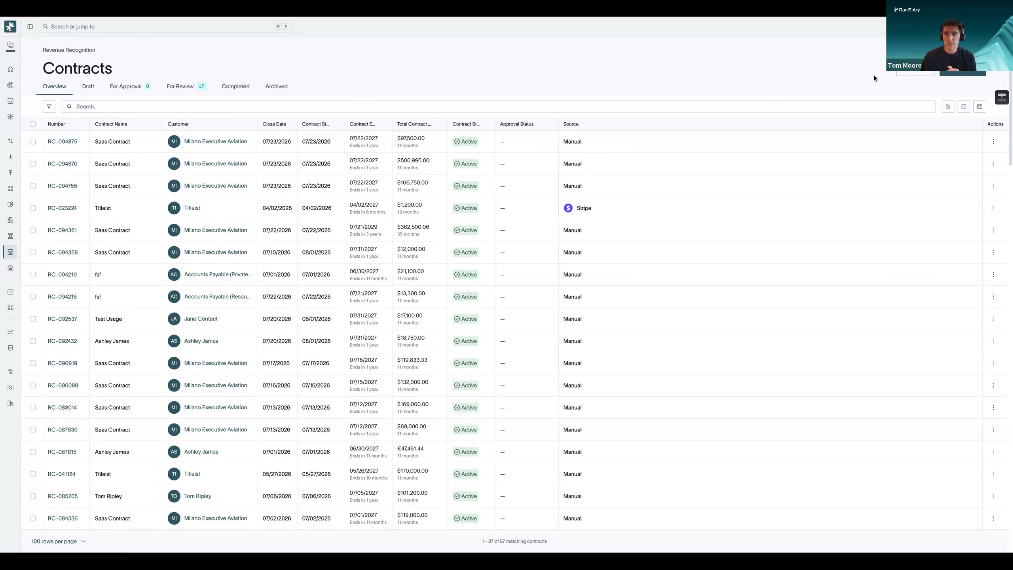
click(65, 320)
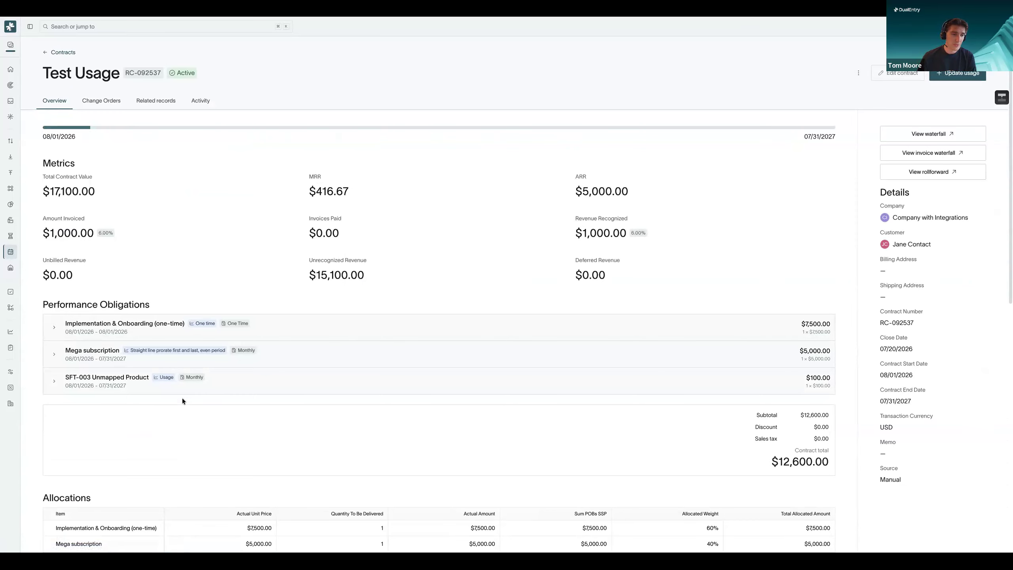
click(200, 385)
scroll(161, 436, down, 3)
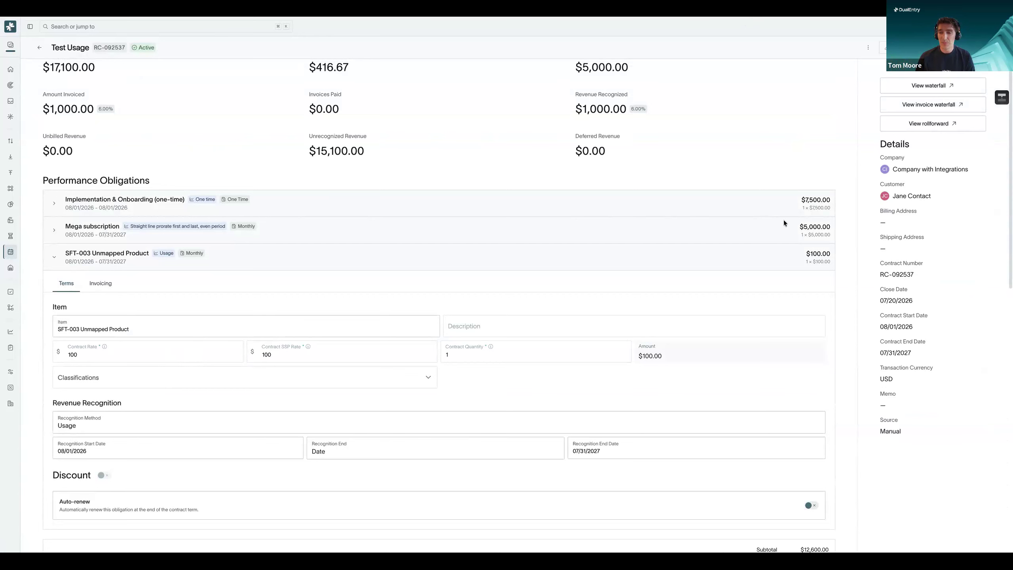
scroll(819, 246, up, 3)
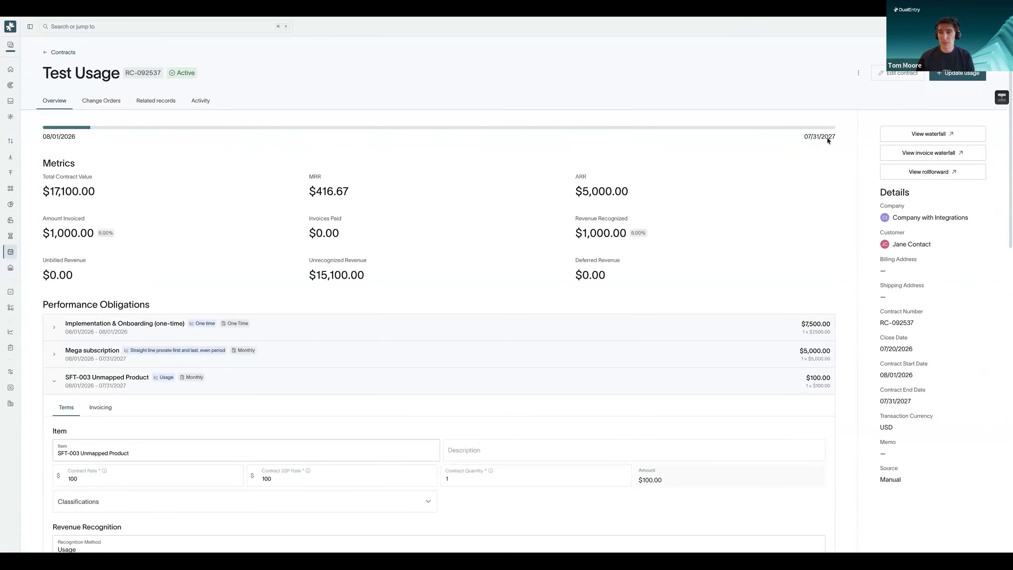
Step: Open the Test Usage contract's usage records and check which obligations can be selected there
click(952, 78)
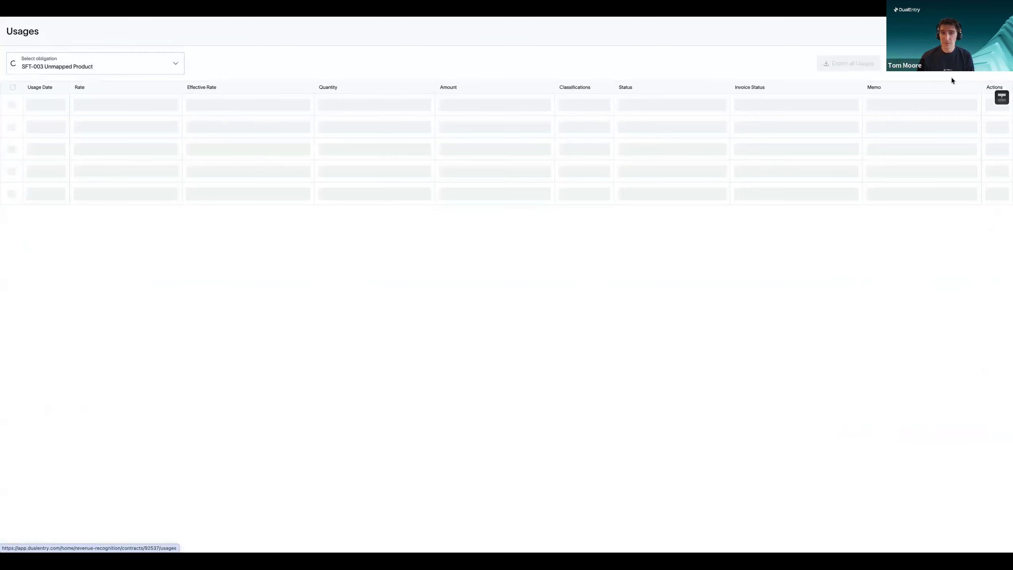
click(159, 69)
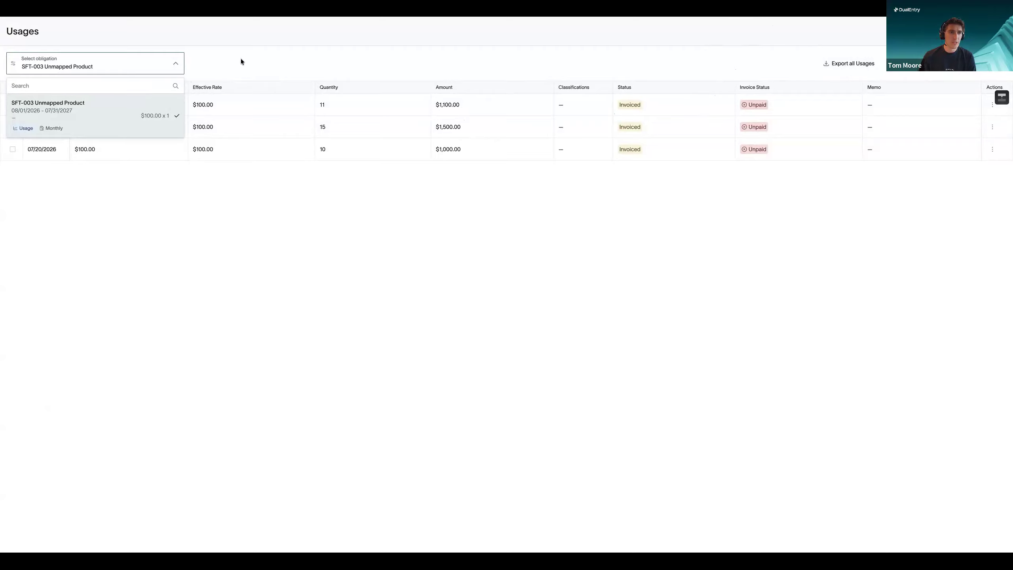
click(251, 217)
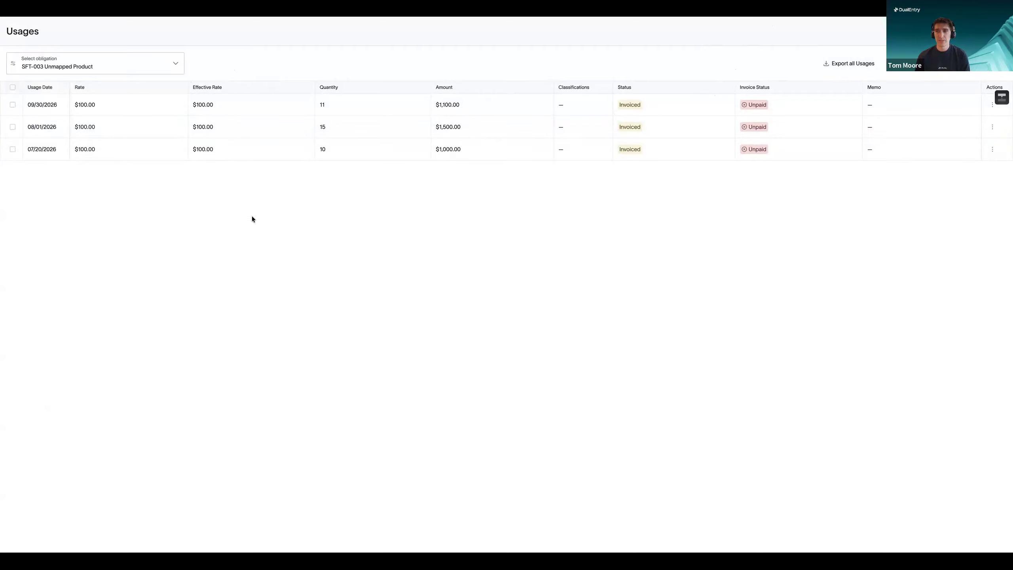